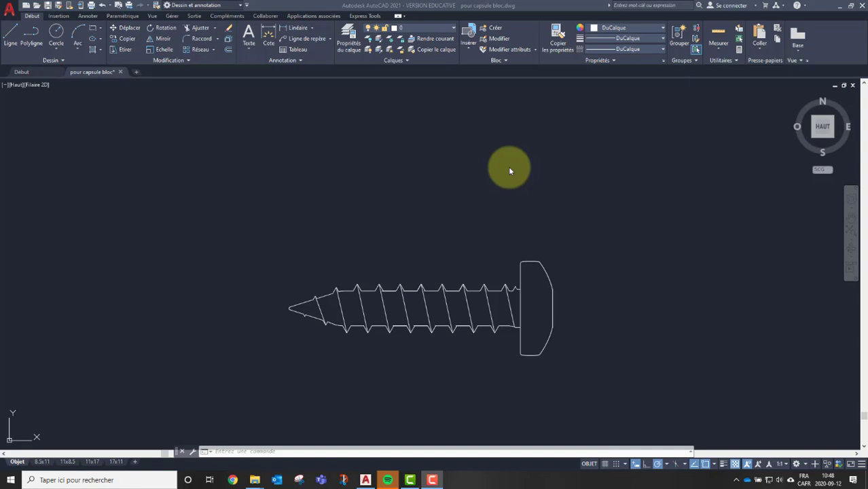
Start the BLOC command, review the block definition settings for name, base point and objects, and cancel.
left_click(461, 196)
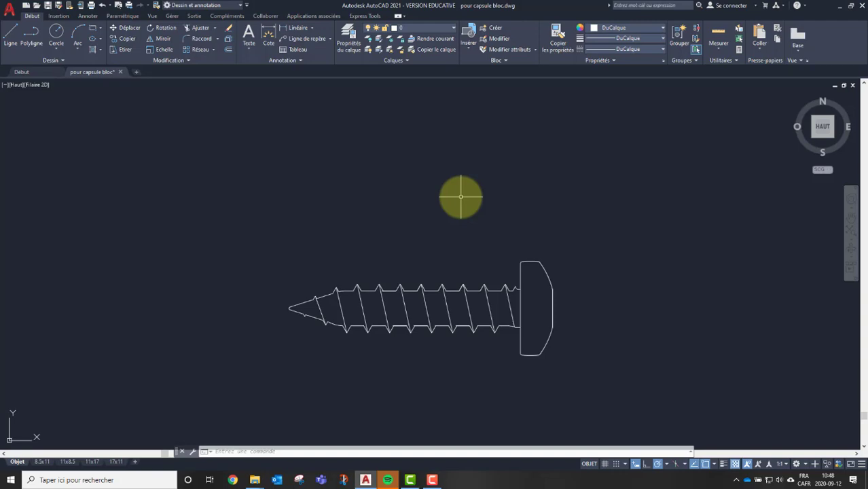
type("B")
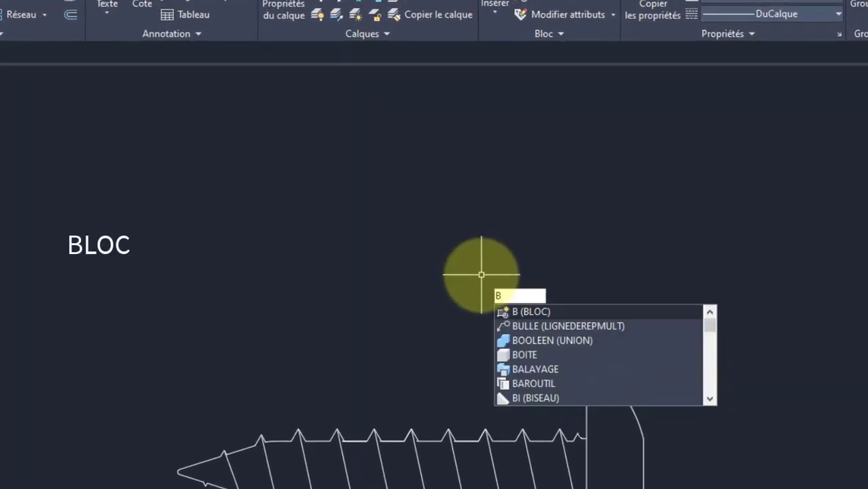
key("Return")
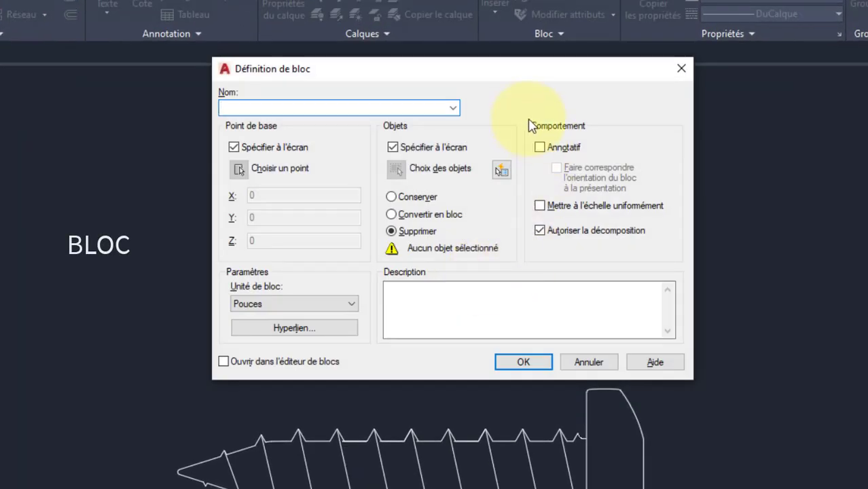
left_click_drag(494, 70, 475, 95)
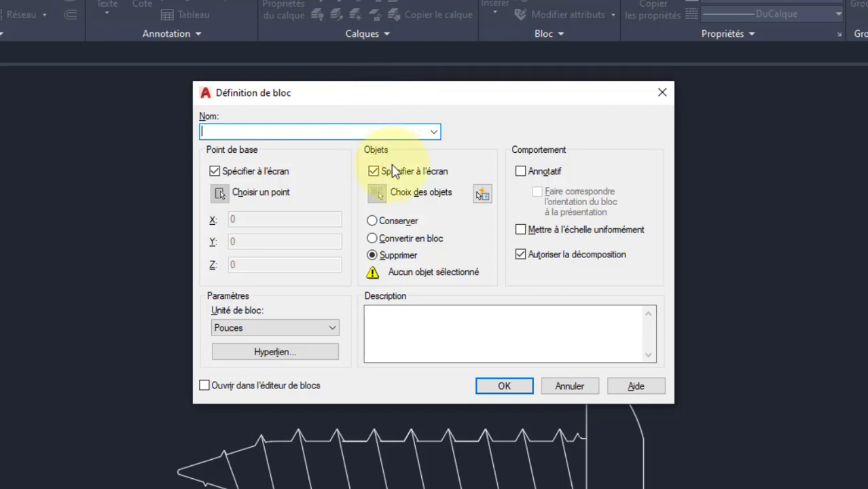
left_click(569, 386)
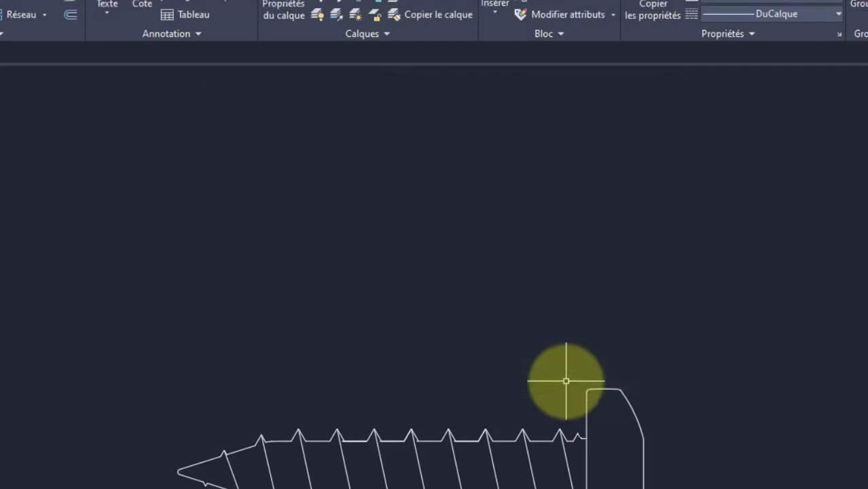
Start WBLOC, review its settings and the destination file location for a block file, and close without saving.
type("WBLOC")
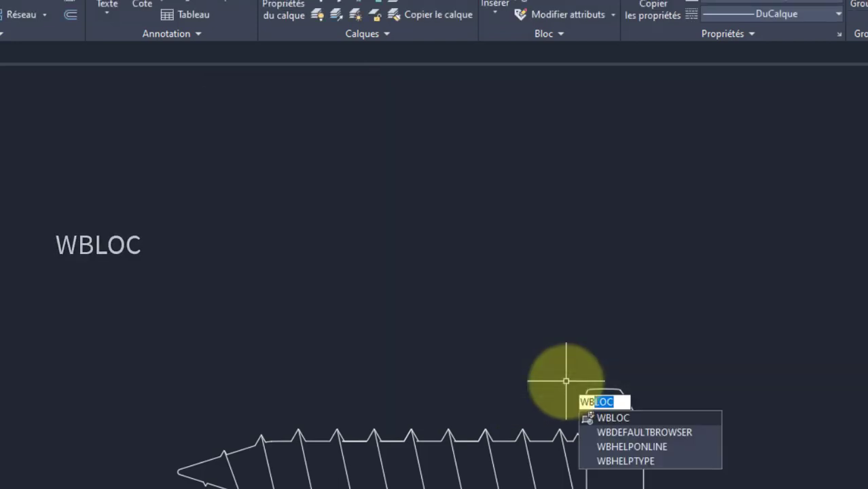
key("Return")
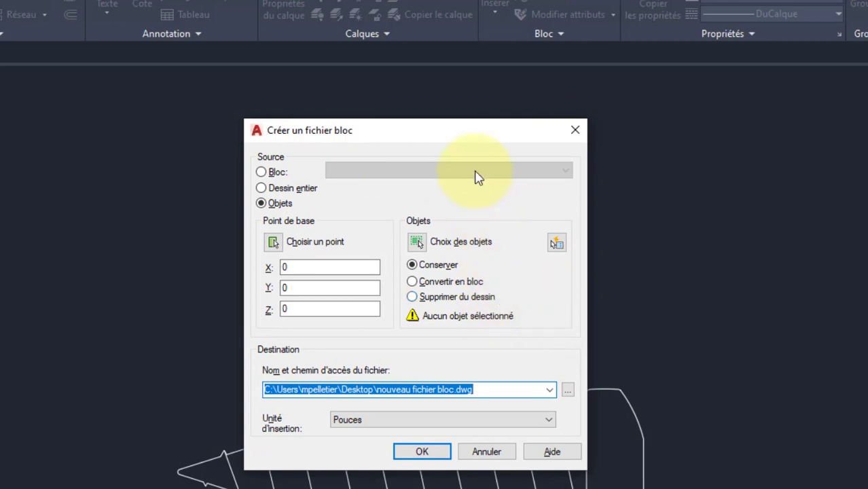
left_click_drag(481, 132, 468, 86)
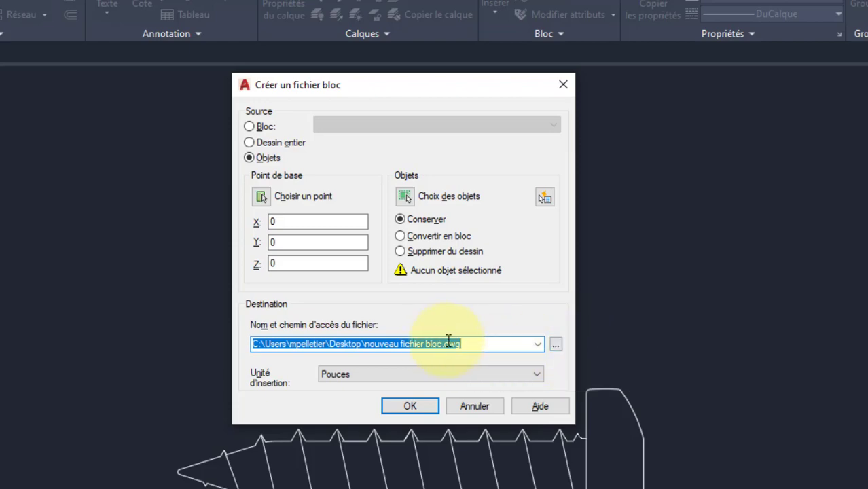
left_click(554, 344)
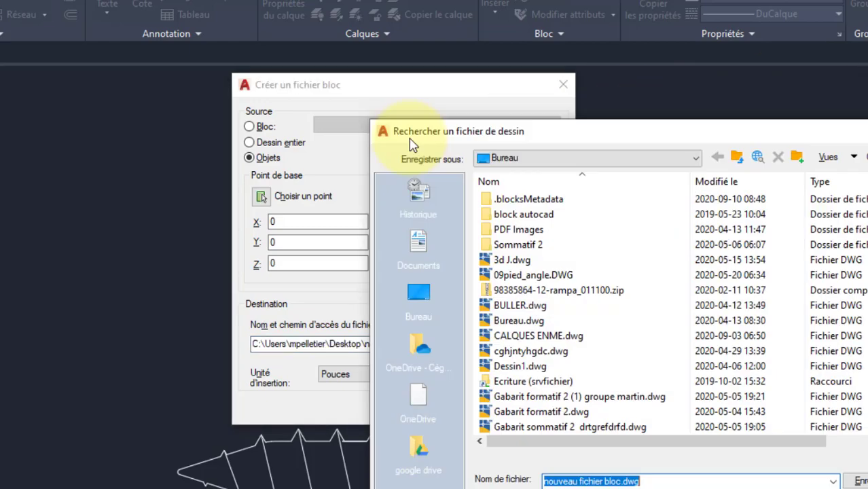
left_click_drag(390, 139, 207, 139)
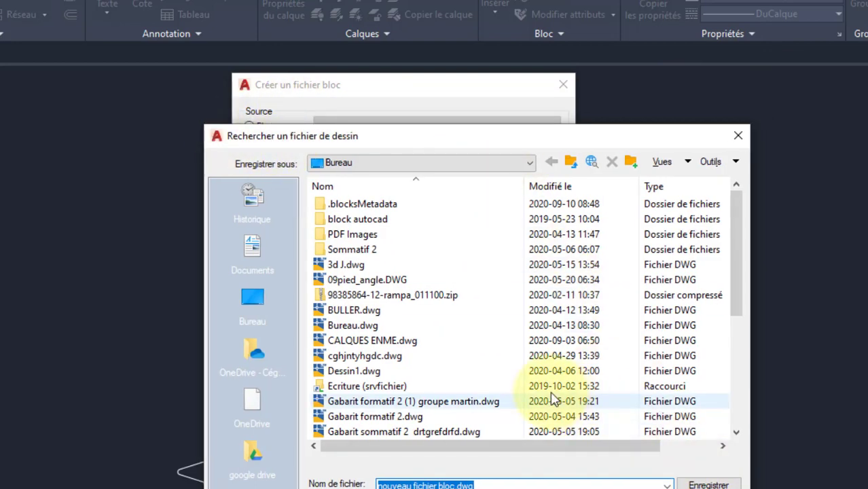
left_click(738, 135)
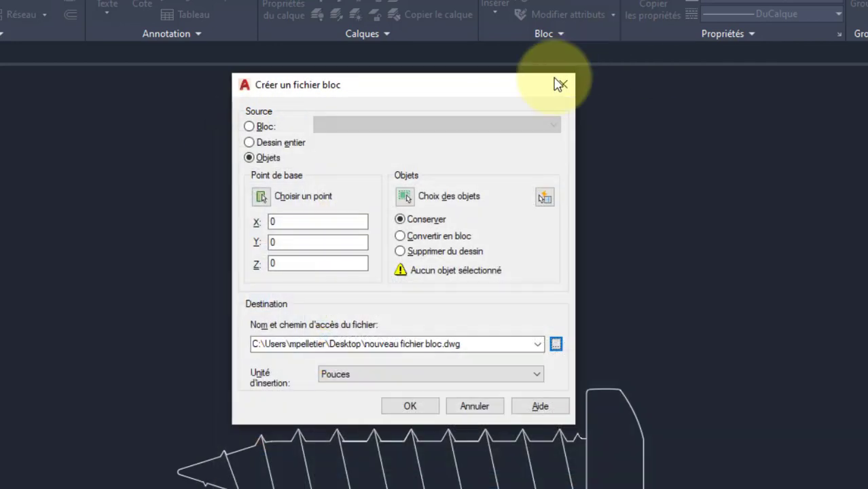
double_click(501, 77)
left_click_drag(489, 0, 480, 76)
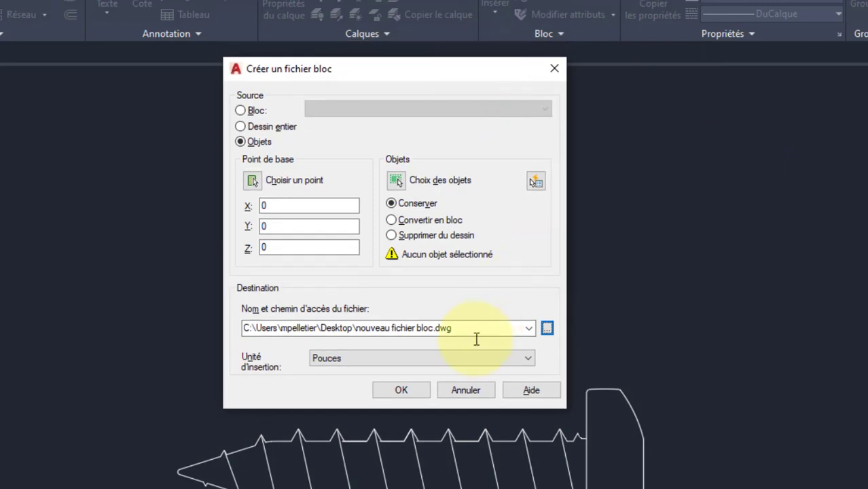
left_click(555, 69)
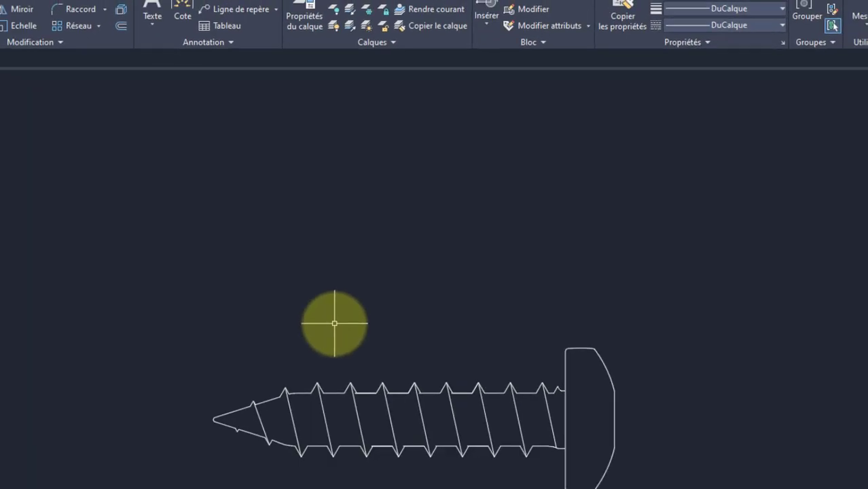
scroll(363, 241, "down", 1)
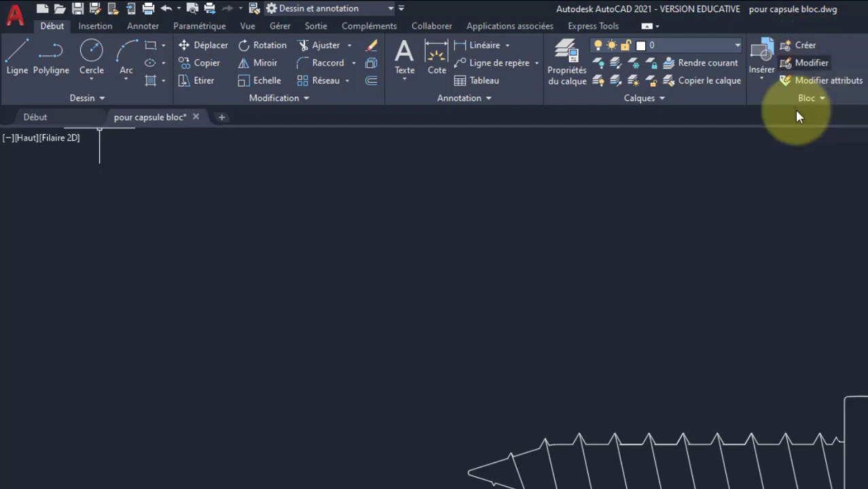
left_click(95, 25)
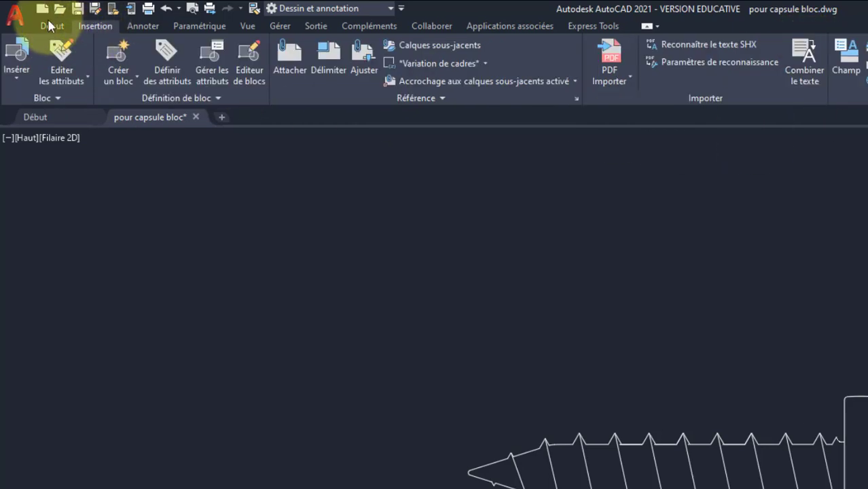
left_click(152, 93)
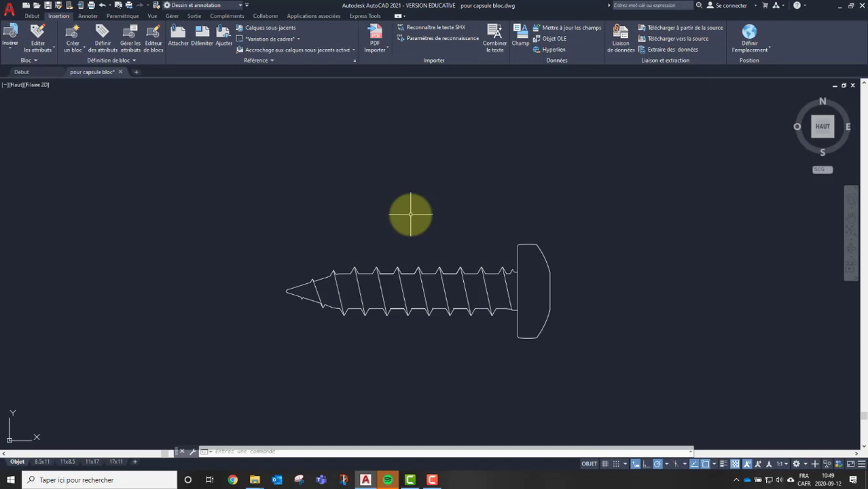
Start a block definition named VIS1 in inches, with the source objects converted to a block.
type("b")
key("Return")
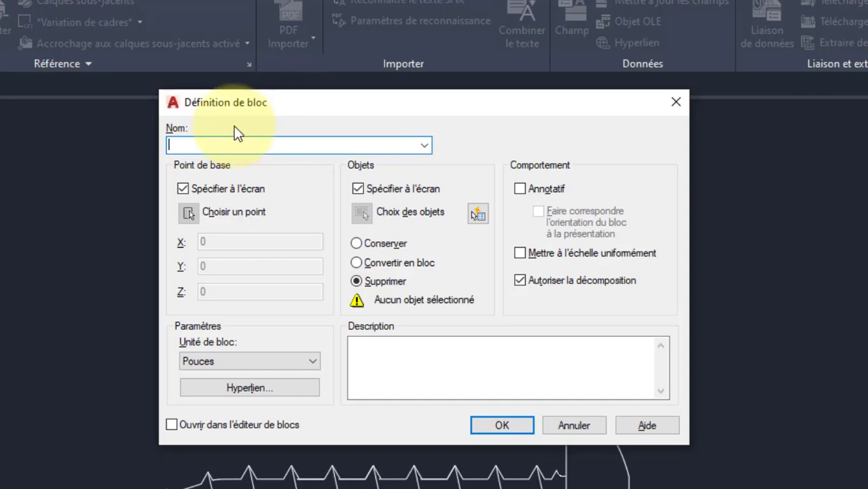
left_click_drag(263, 102, 244, 84)
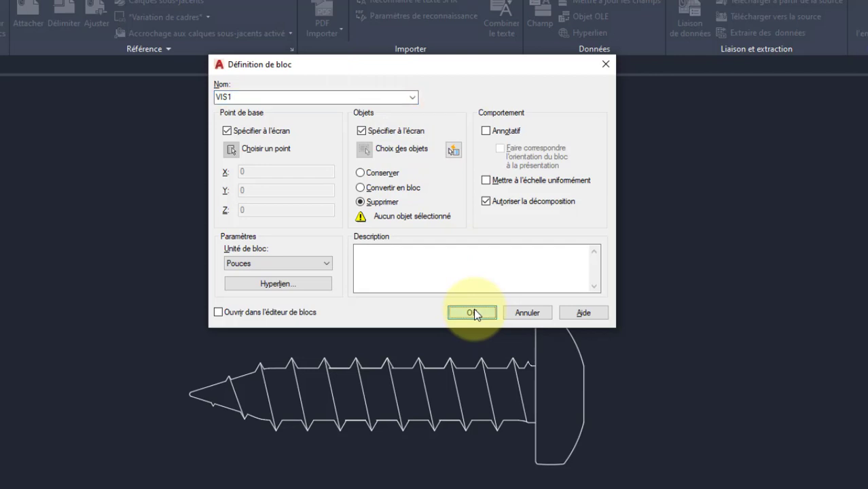
left_click(377, 187)
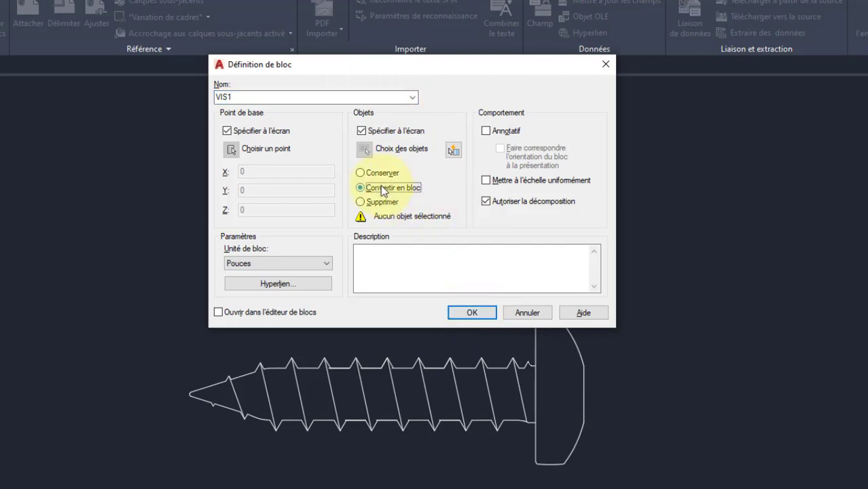
left_click(476, 306)
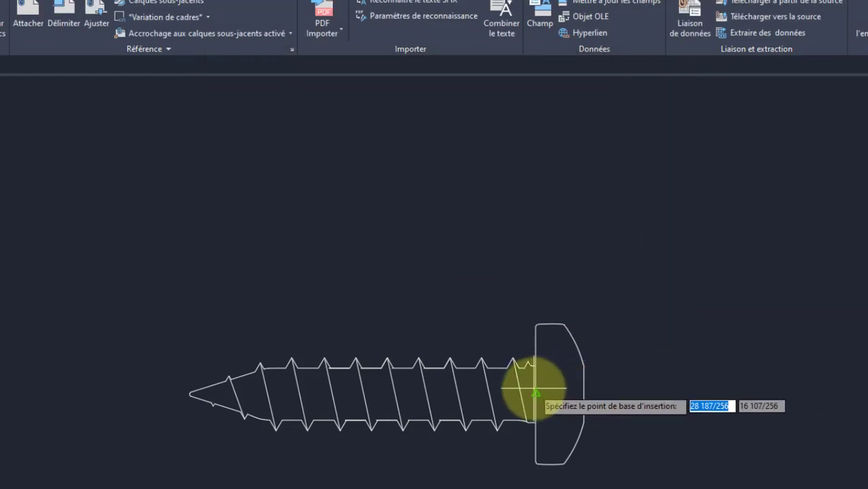
Set the block's base point at the midpoint of the screw head's inner edge and include the entire screw.
left_click(536, 393)
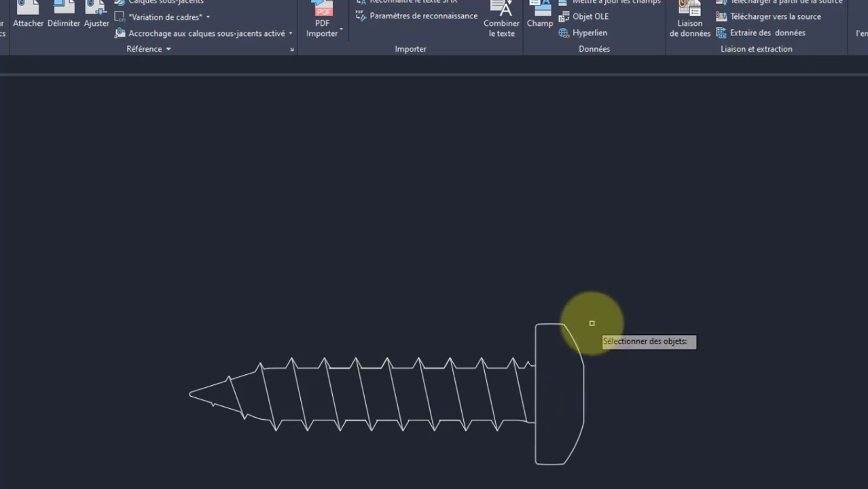
left_click(633, 287)
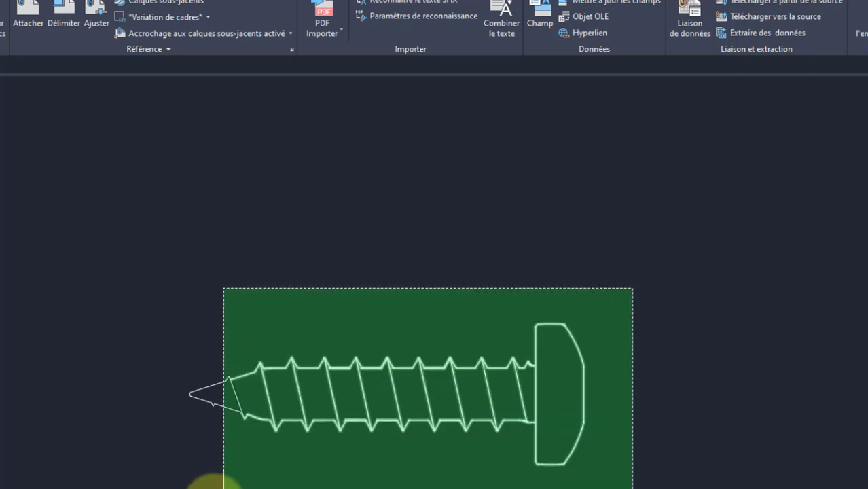
left_click(147, 488)
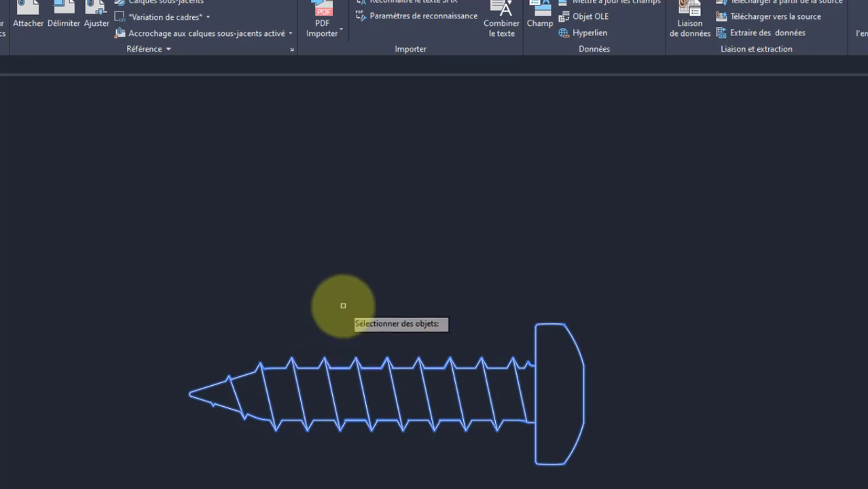
key("Escape")
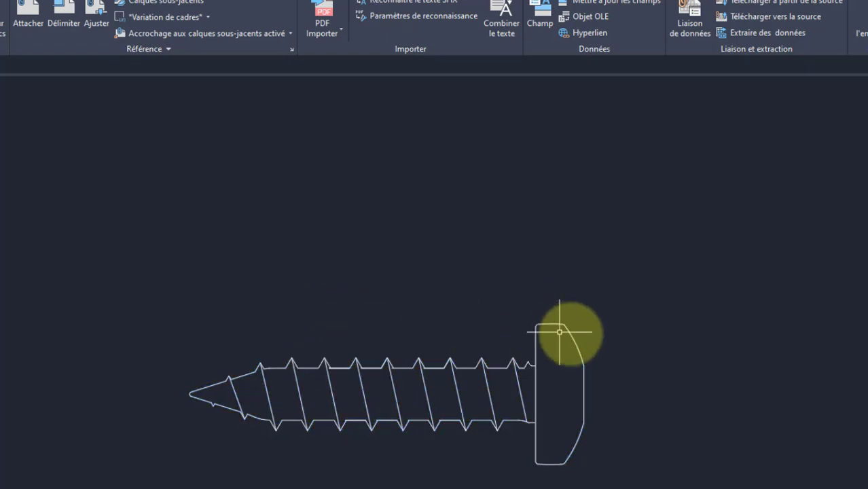
Move the screw block upward by its insertion point grip and bring it back near its original position.
left_click(563, 324)
left_click(535, 394)
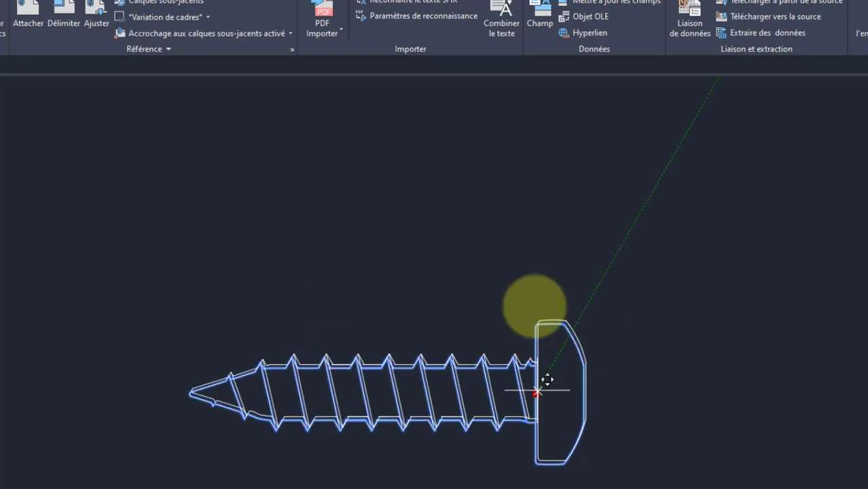
left_click(568, 201)
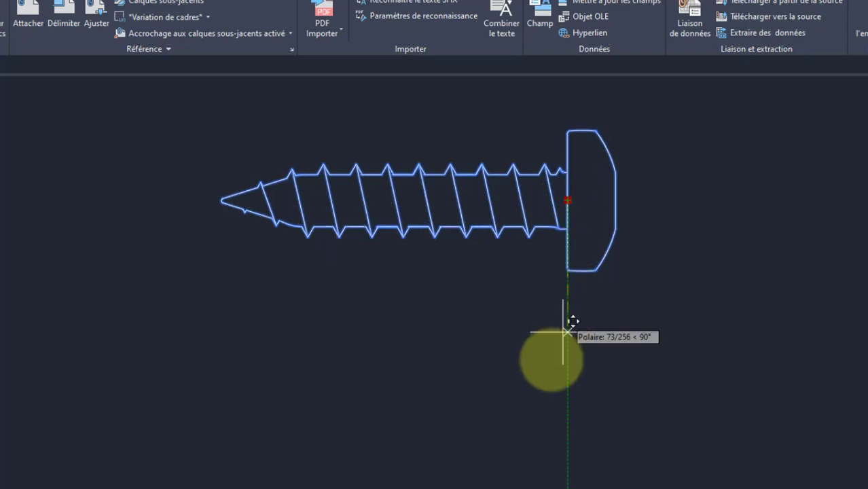
key("Escape")
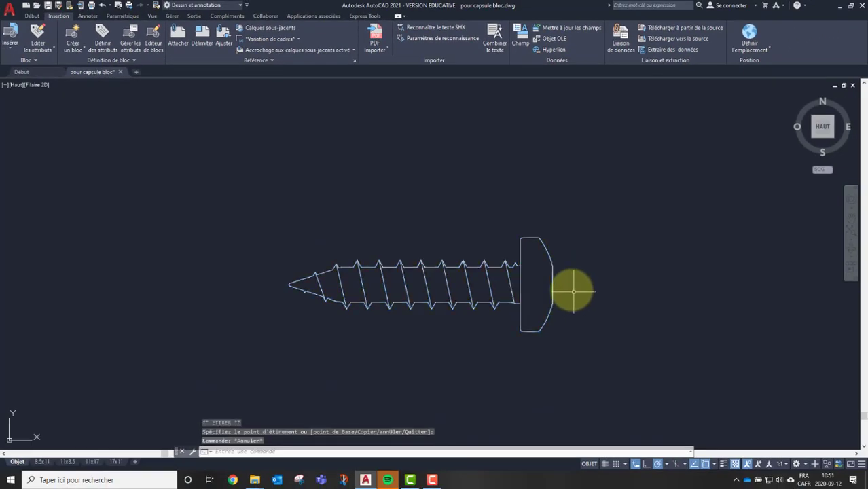
Explode the screw block into its individual lines.
left_click(513, 270)
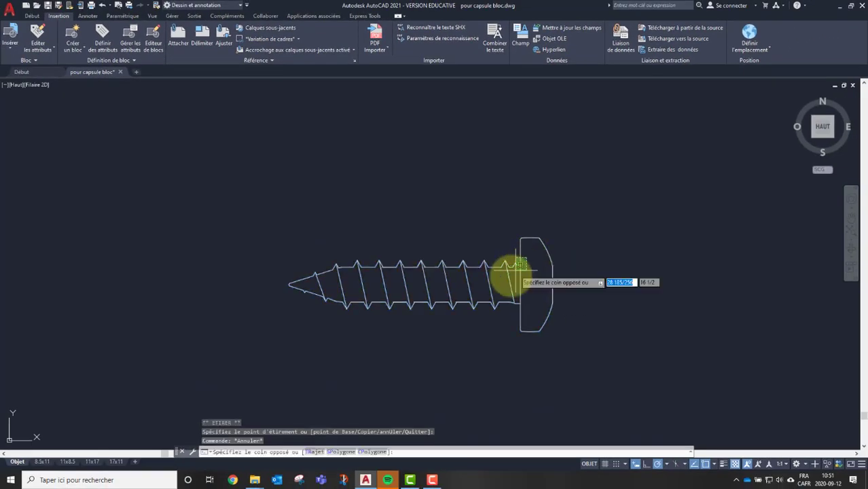
left_click(503, 270)
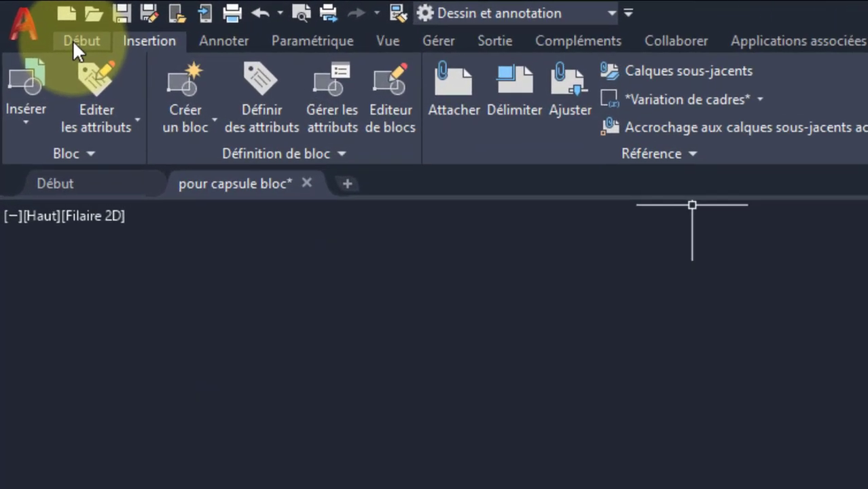
left_click(76, 41)
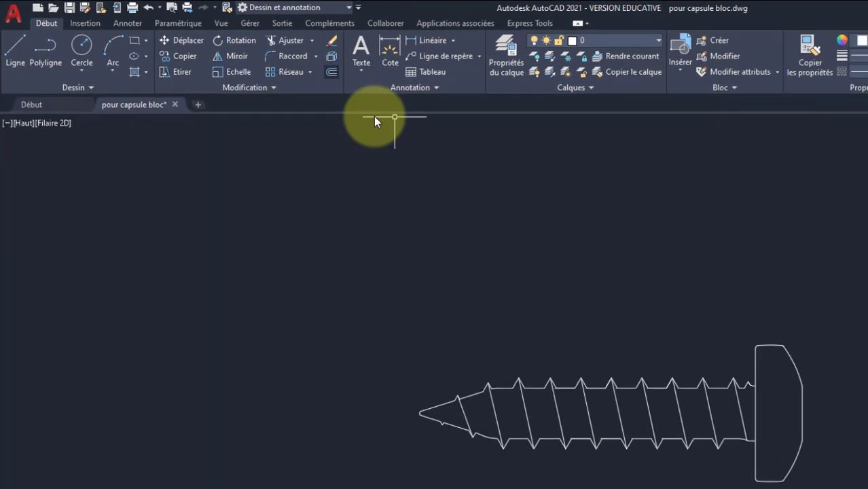
Select parts of the exploded screw to check whether its lines are separate objects, and clear the selection.
left_click(519, 209)
left_click(315, 276)
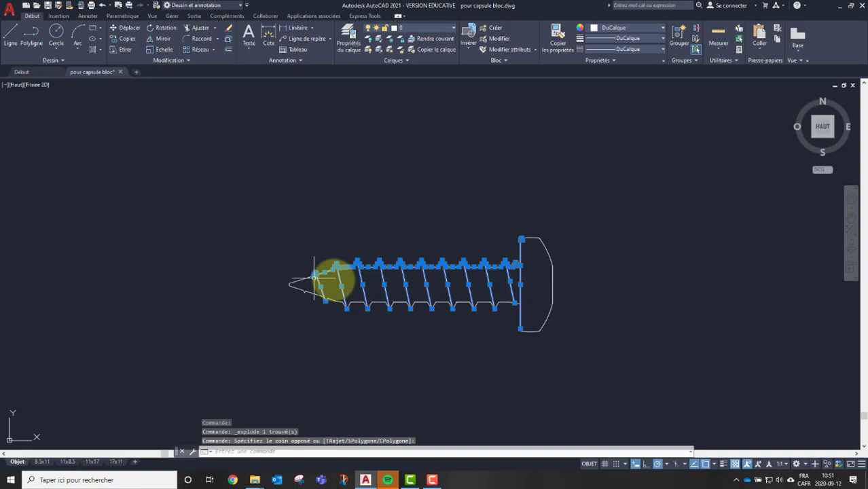
key("Escape")
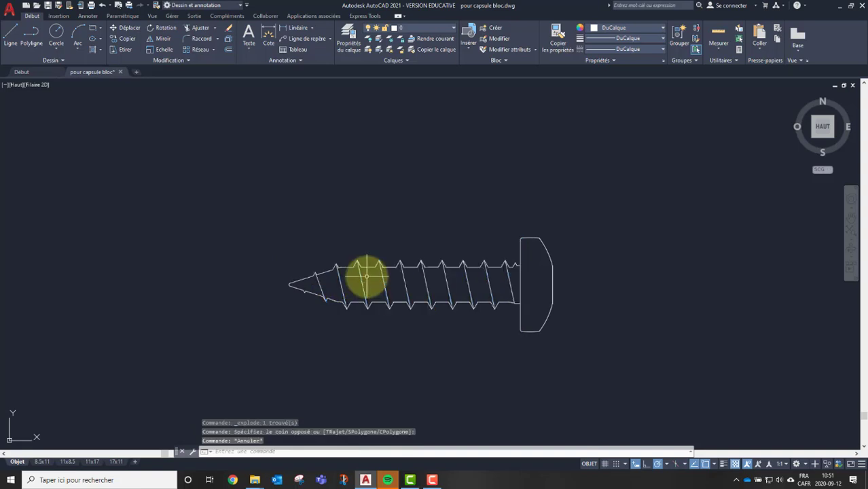
left_click(500, 218)
left_click(578, 284)
key("Escape")
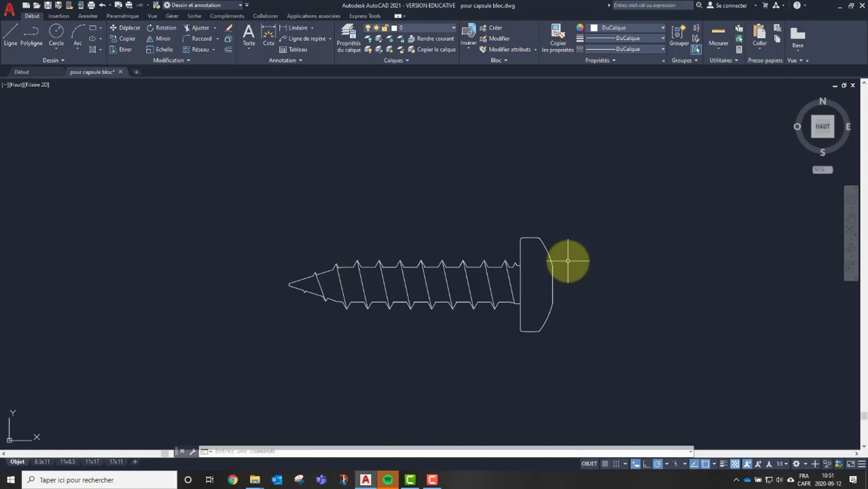
type("b")
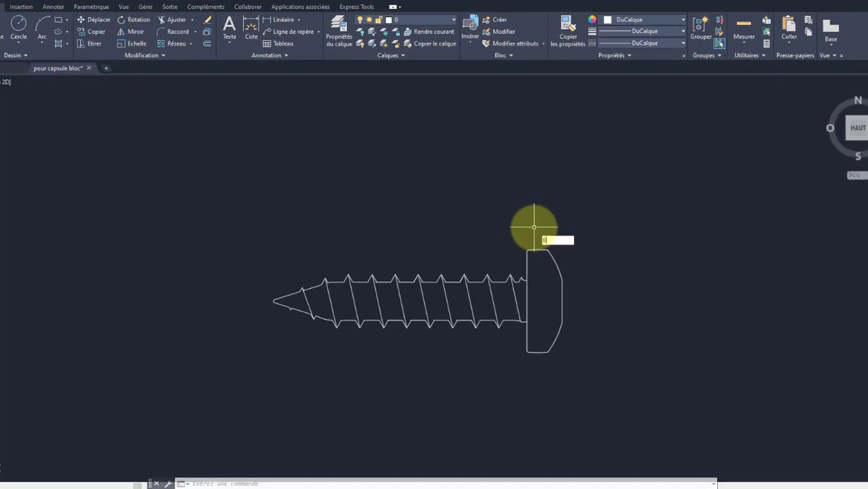
key("Return")
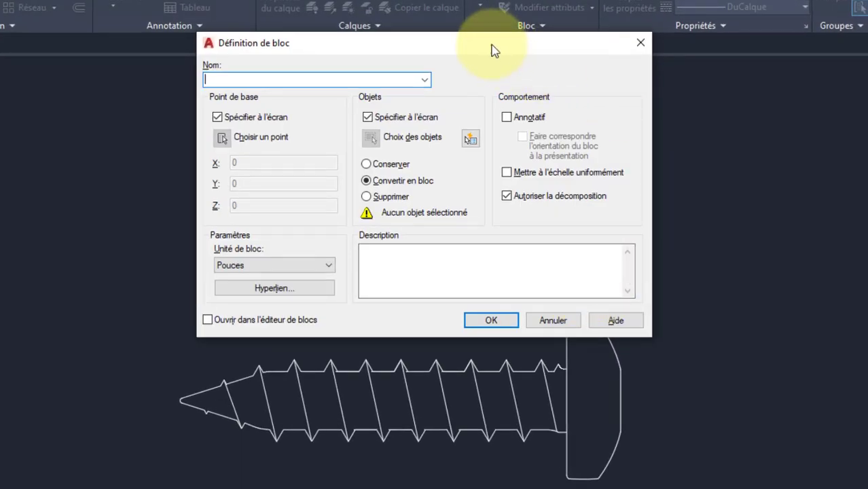
left_click_drag(496, 52, 478, 122)
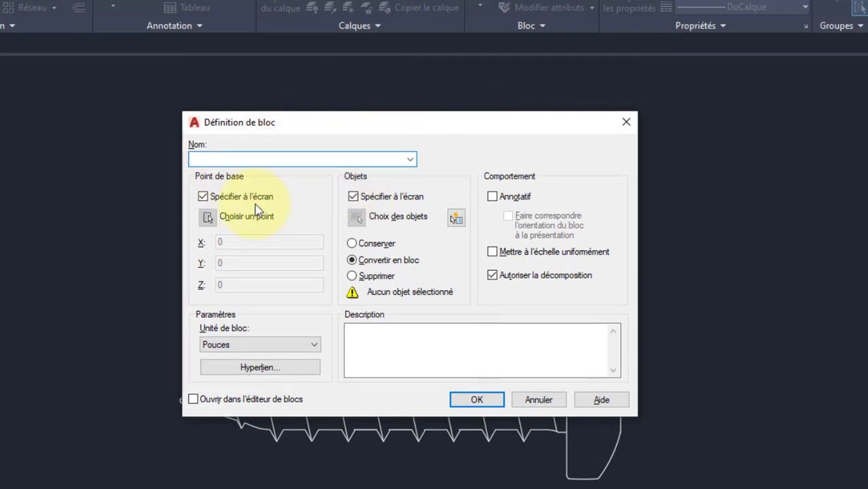
left_click(354, 198)
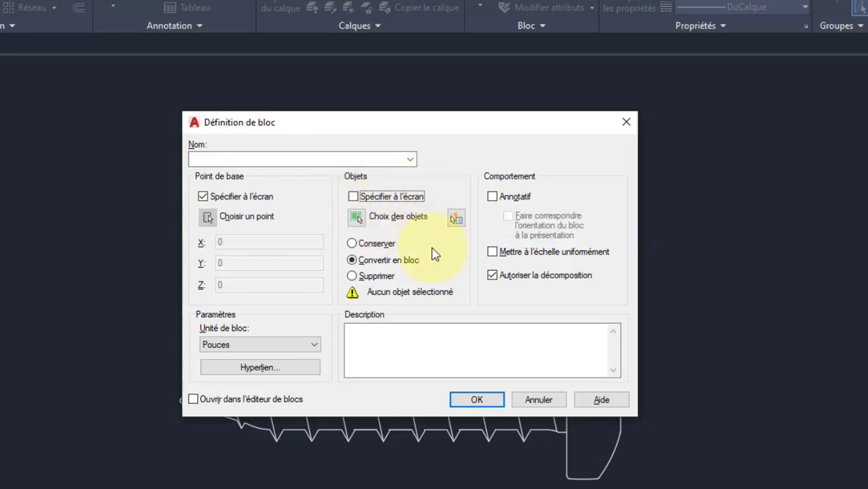
left_click(358, 216)
left_click(531, 271)
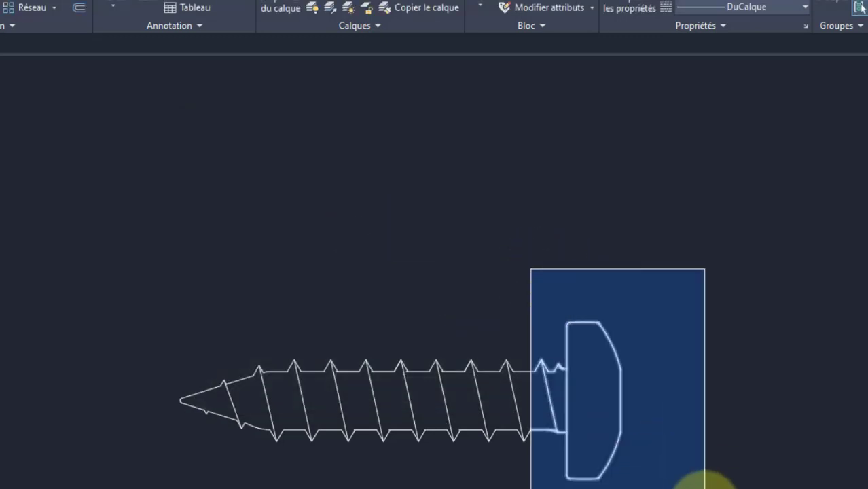
left_click(703, 486)
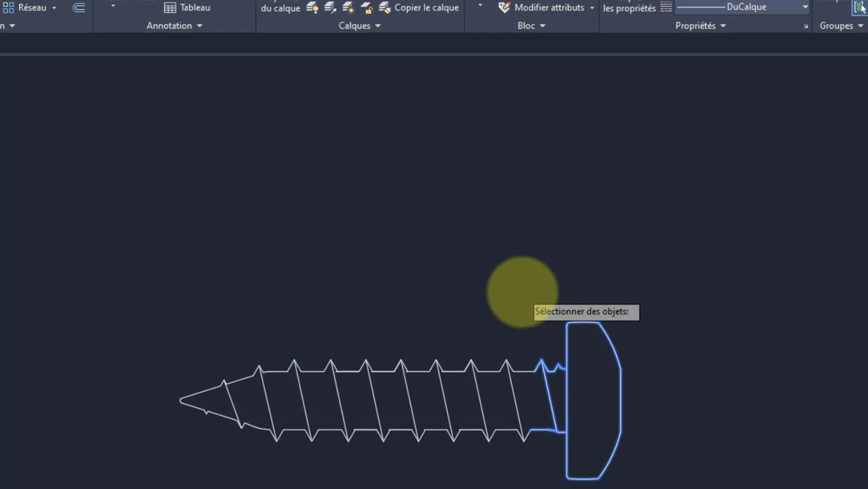
key("Return")
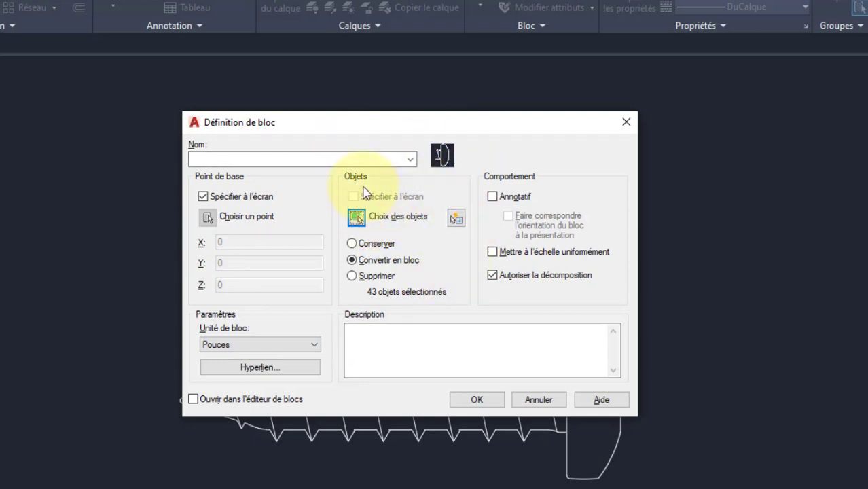
left_click(556, 402)
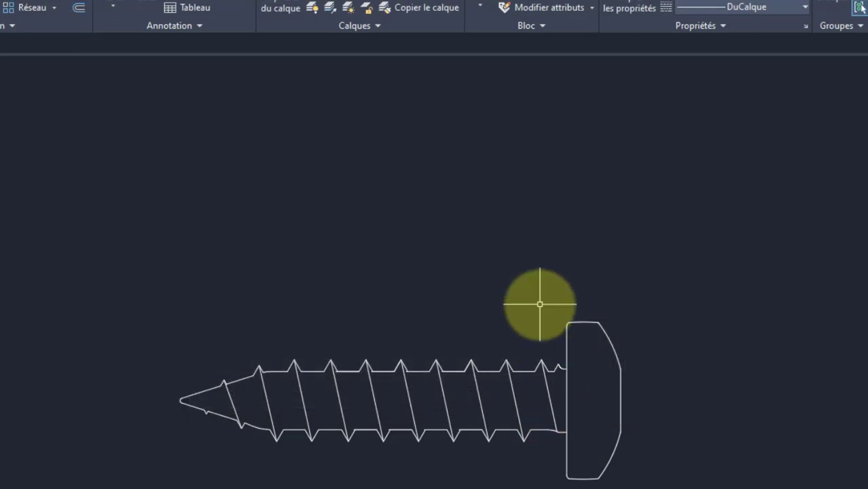
Open a new block definition and examine the list of available block units.
type("b")
key("Return")
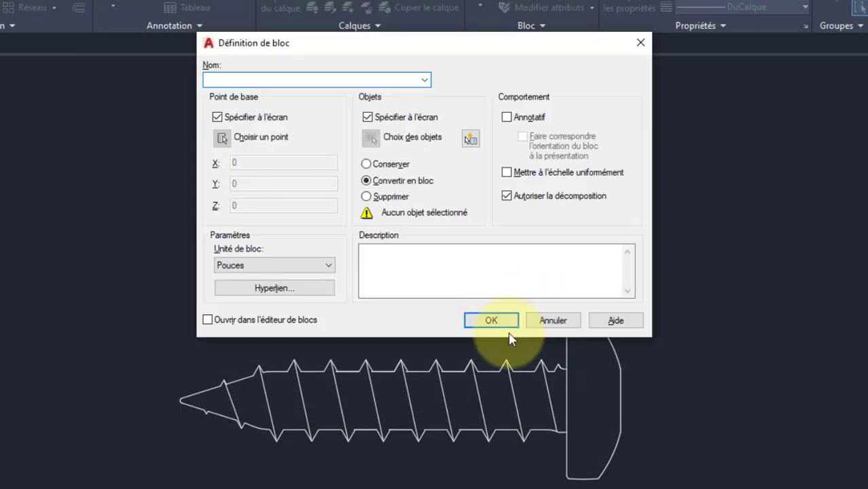
left_click_drag(417, 47, 412, 91)
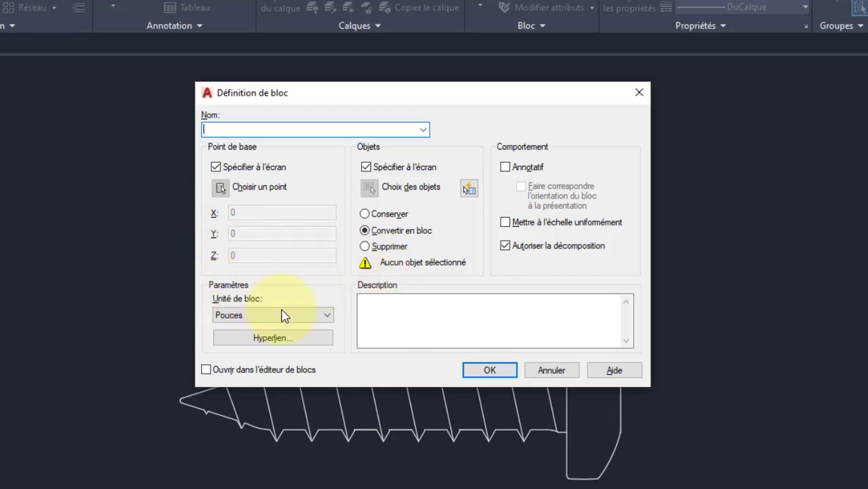
left_click(329, 317)
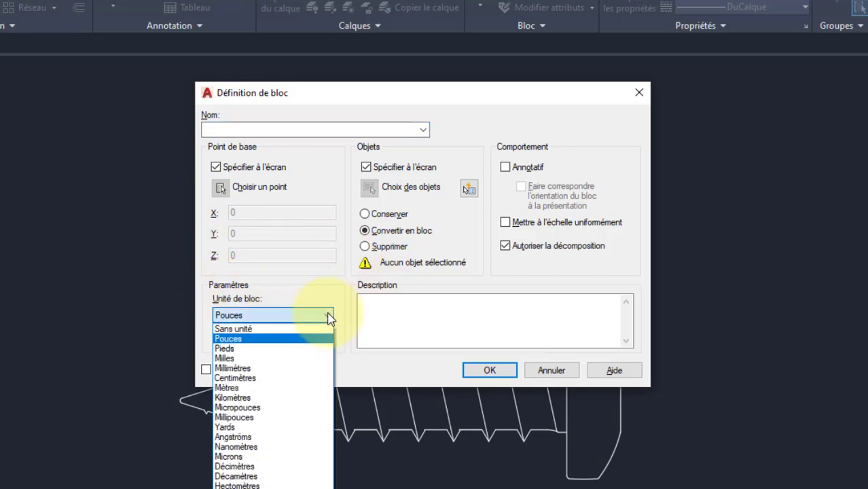
left_click(329, 317)
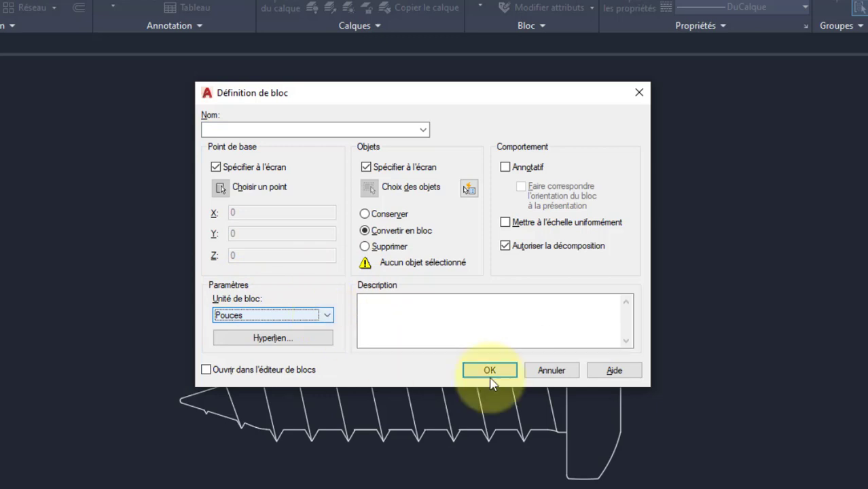
left_click(329, 317)
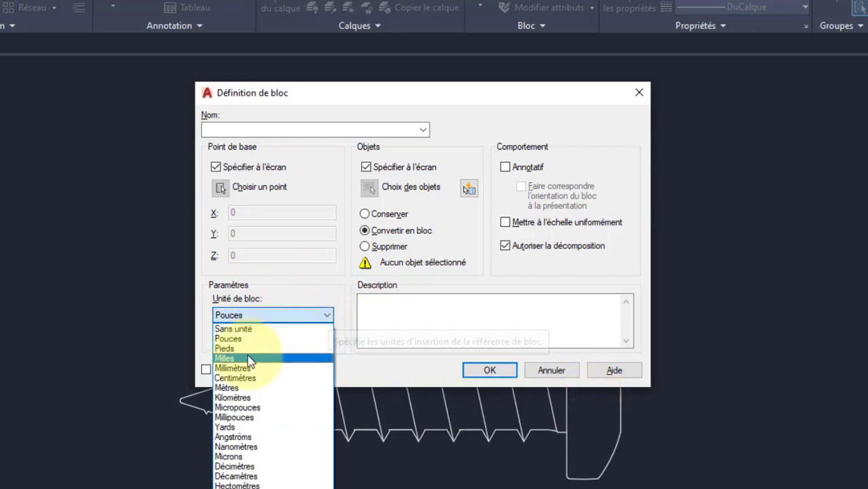
left_click(283, 316)
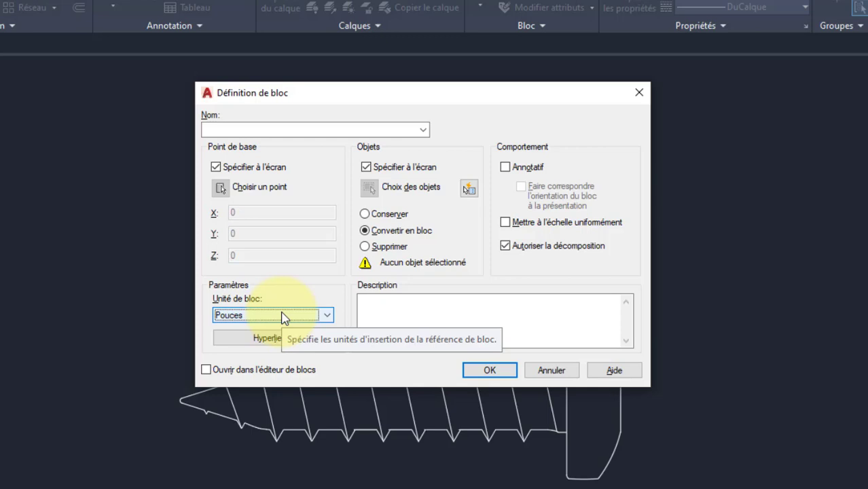
left_click(328, 314)
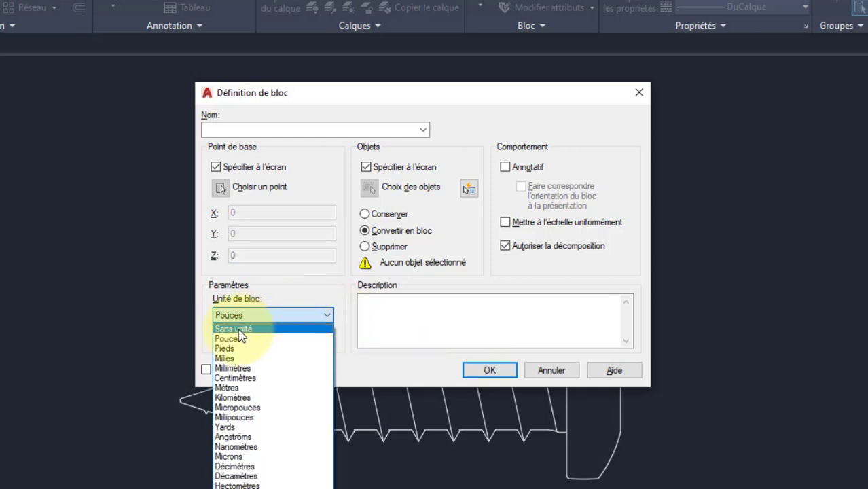
left_click(277, 317)
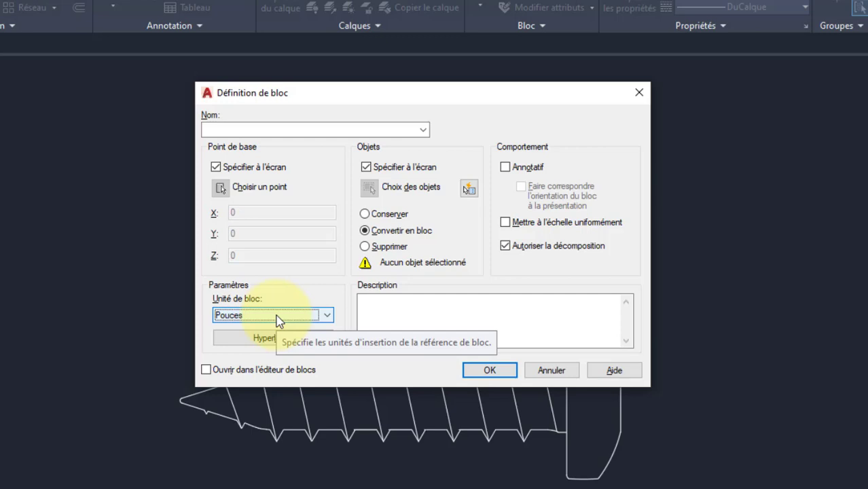
Name the block VIS1 with the Conserver option for its objects, and redefine the existing block of that name.
left_click(384, 215)
left_click(265, 131)
type("VIS")
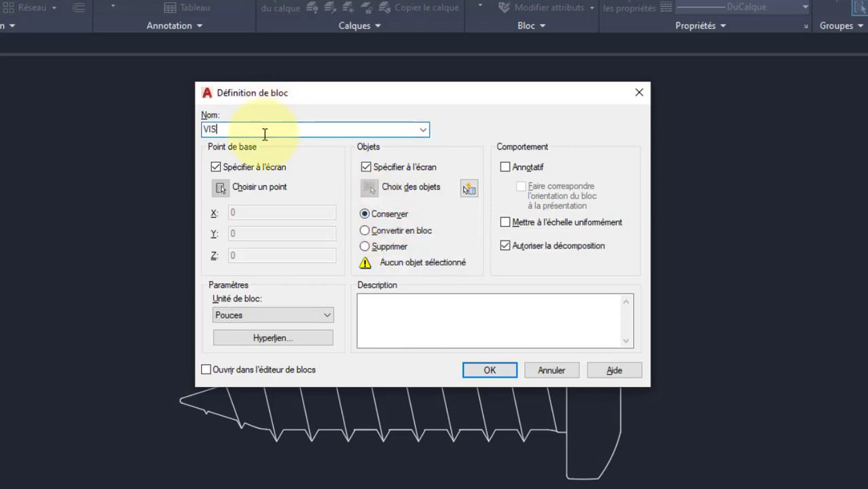
type("1")
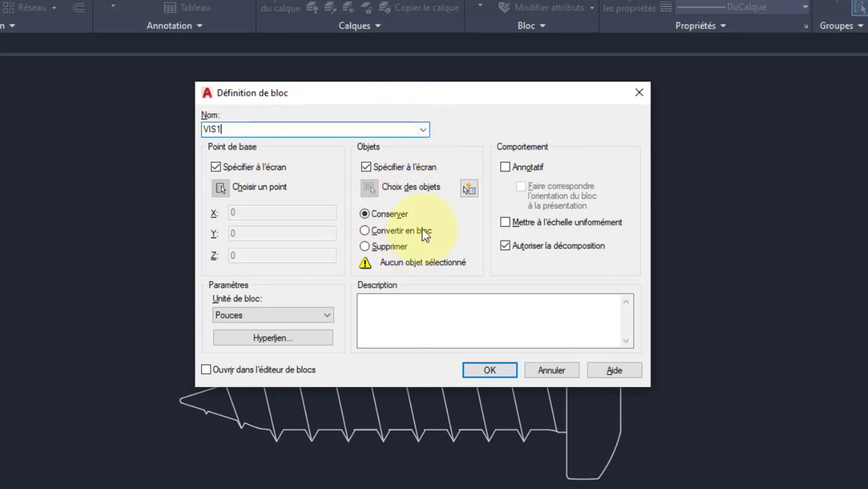
left_click(491, 370)
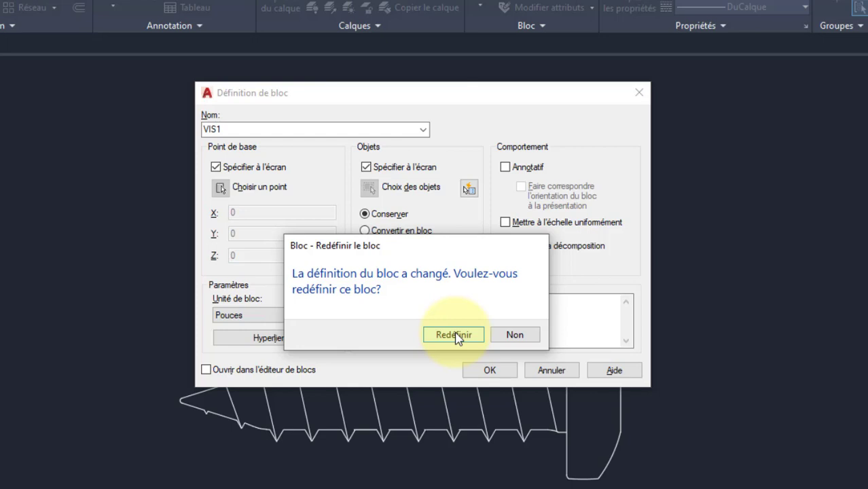
left_click(454, 334)
Place the block's base point in the empty area above the screw tip and include the entire screw.
left_click(223, 330)
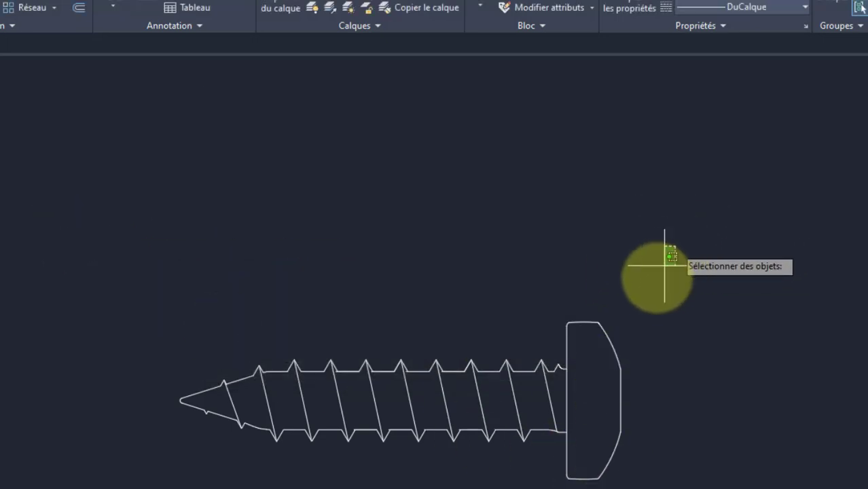
left_click(675, 246)
left_click(194, 486)
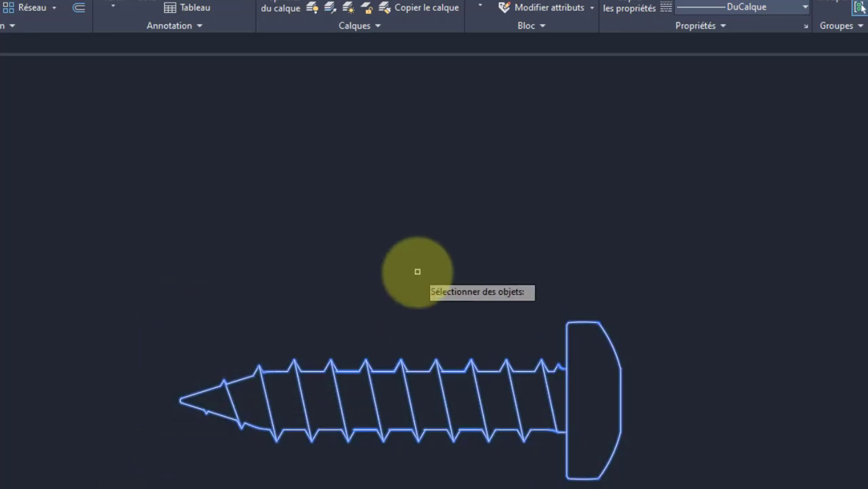
key("Return")
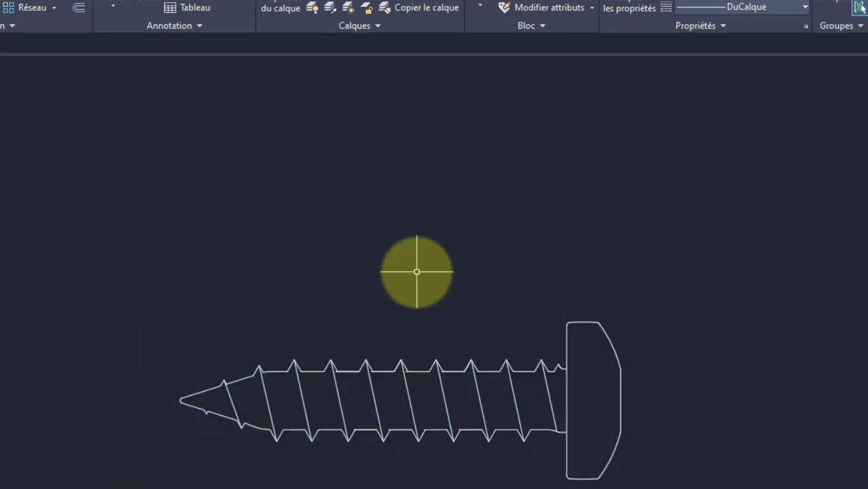
Select part of the screw to check whether the original lines are still separate objects, and clear the selection.
left_click(629, 309)
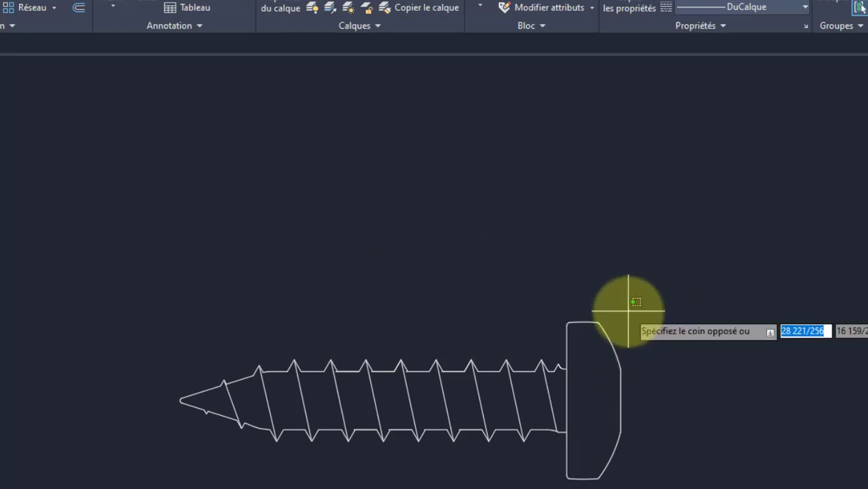
left_click(589, 345)
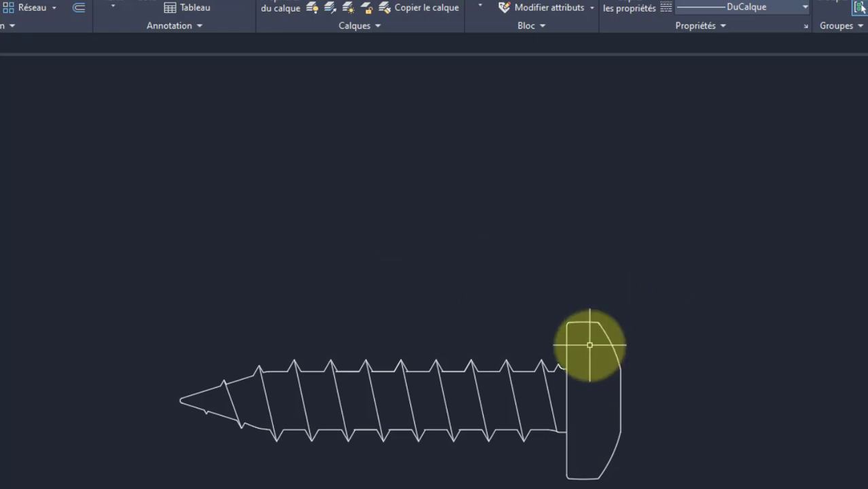
left_click(587, 270)
left_click(288, 382)
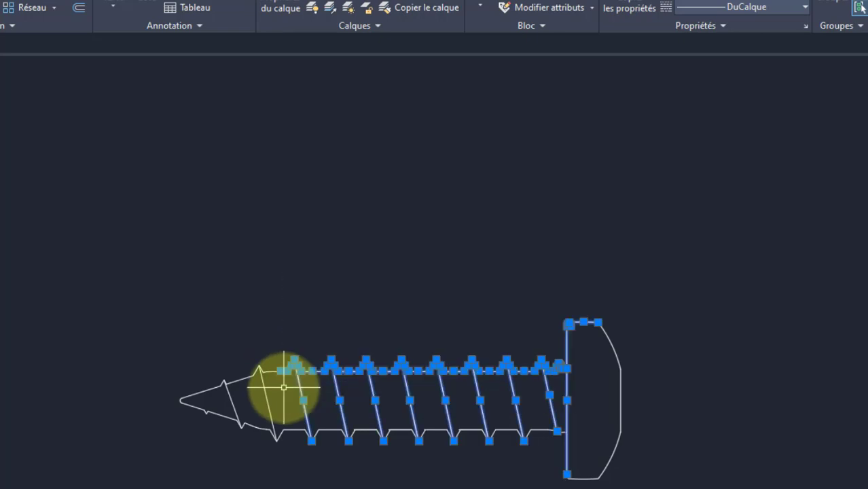
key("Escape")
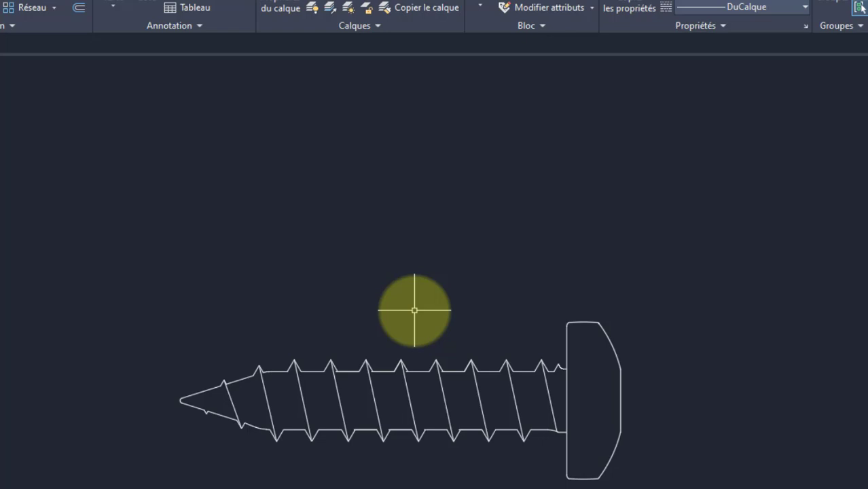
type("b")
key("Return")
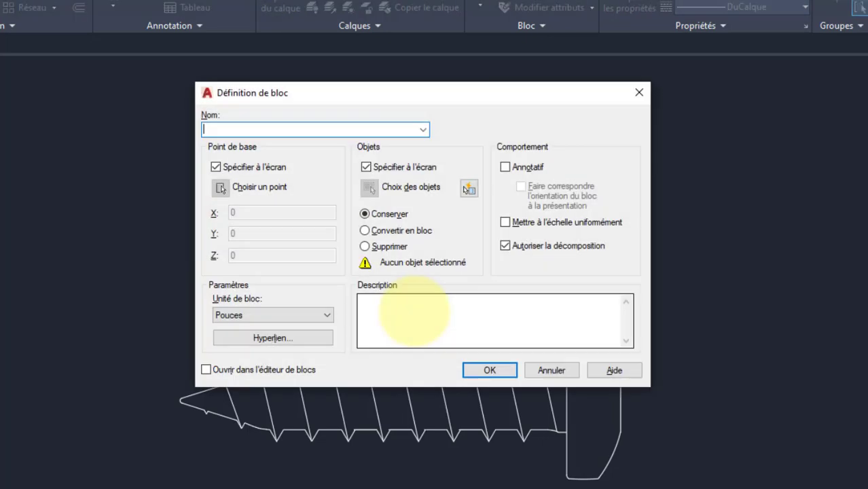
left_click(395, 235)
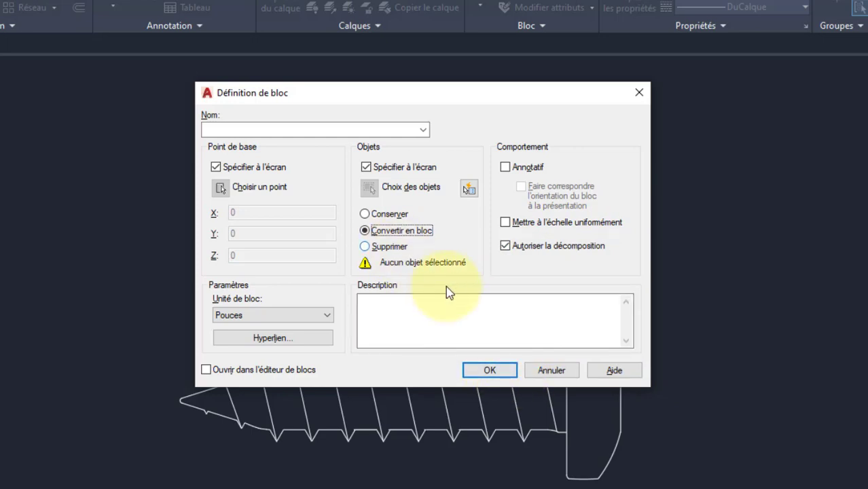
left_click(564, 378)
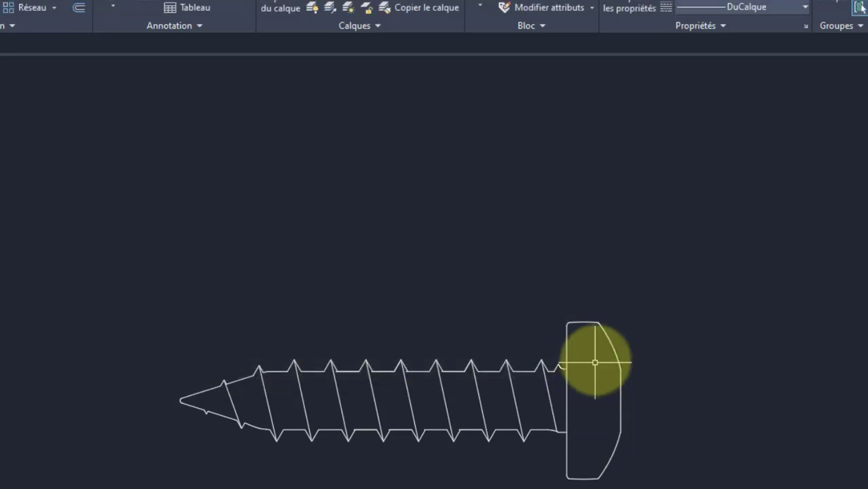
Start a block file with WBLOC and select the entire screw as its source objects.
middle_click_drag(590, 361, 540, 370)
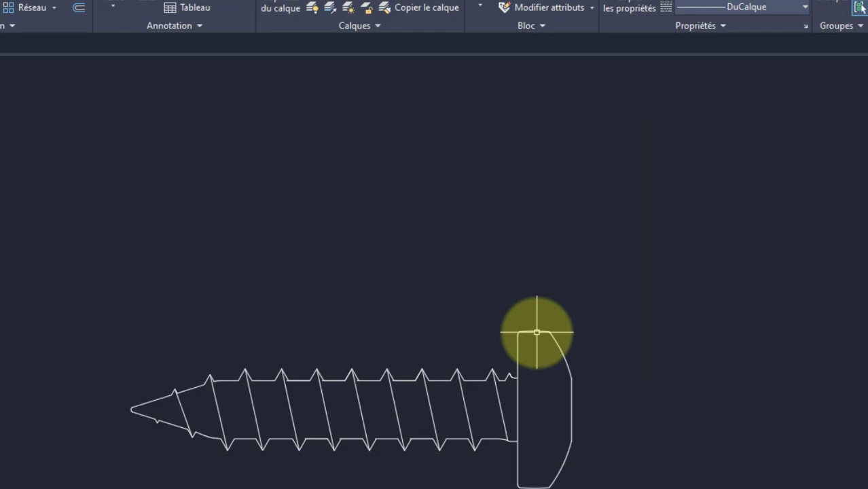
type("wb")
key("Return")
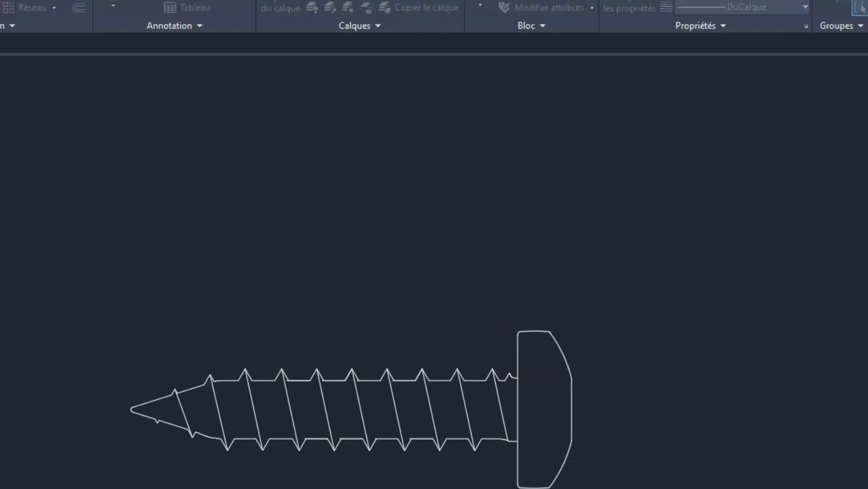
left_click_drag(626, 89, 309, 109)
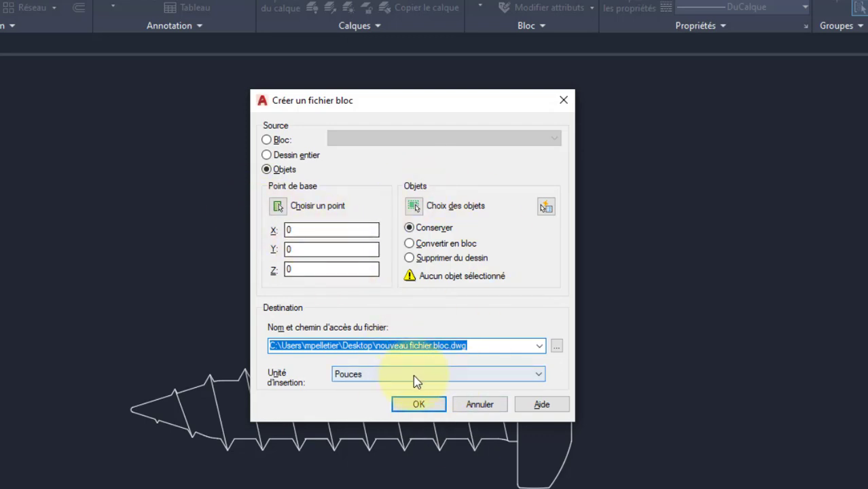
left_click(414, 405)
left_click(434, 341)
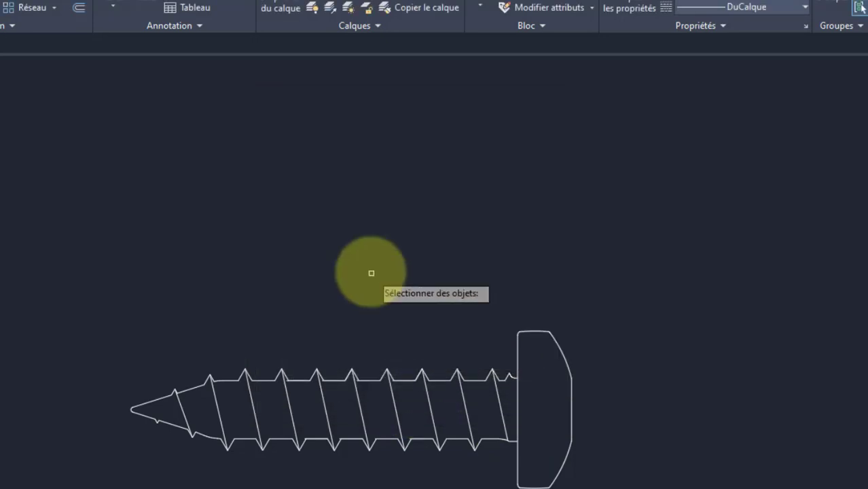
left_click(54, 228)
left_click(619, 481)
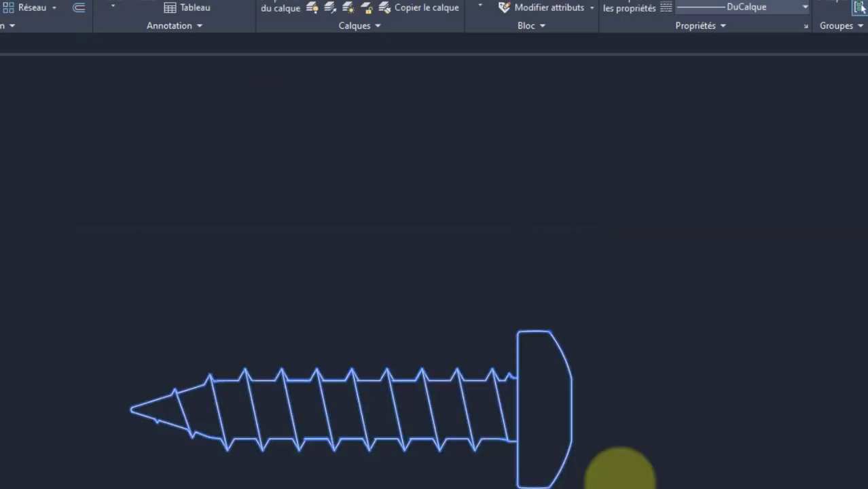
key("Return")
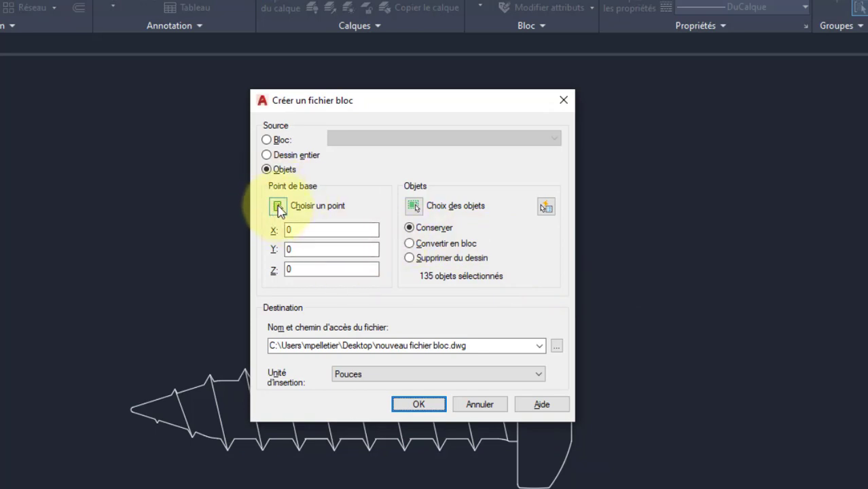
Set the base point at the middle of the screw head's underside and write the block file to the Desktop as VIS1.dwg.
left_click(278, 206)
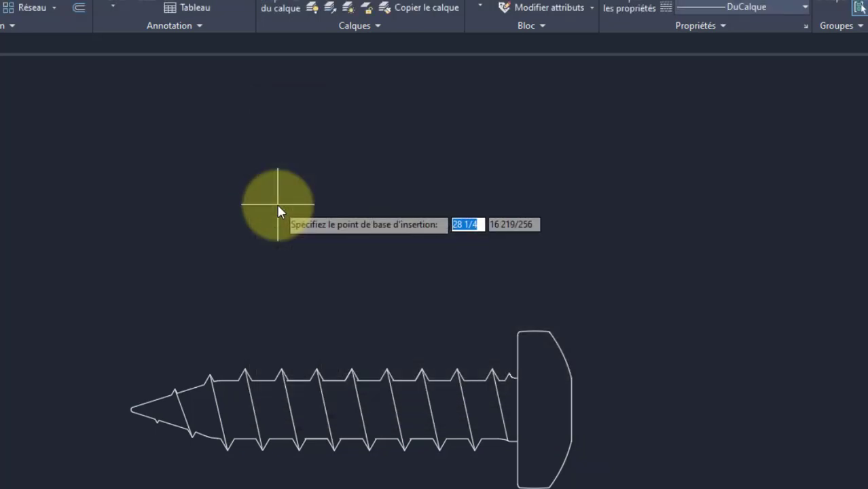
left_click(518, 408)
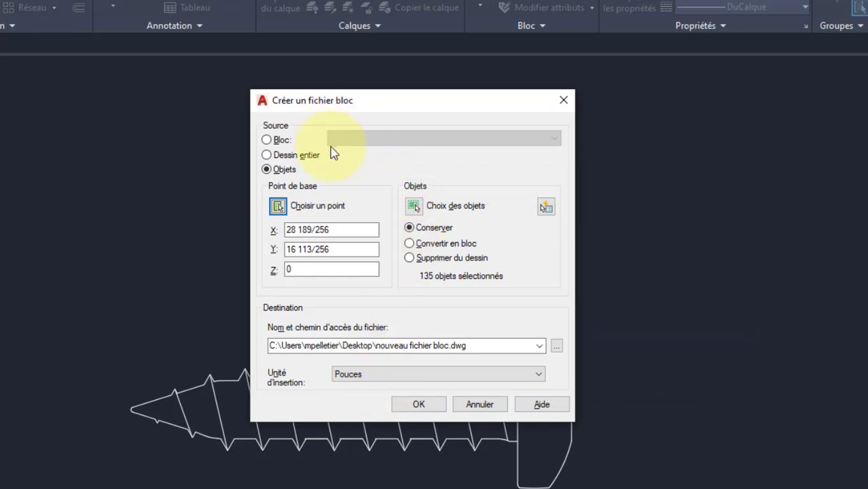
left_click(556, 346)
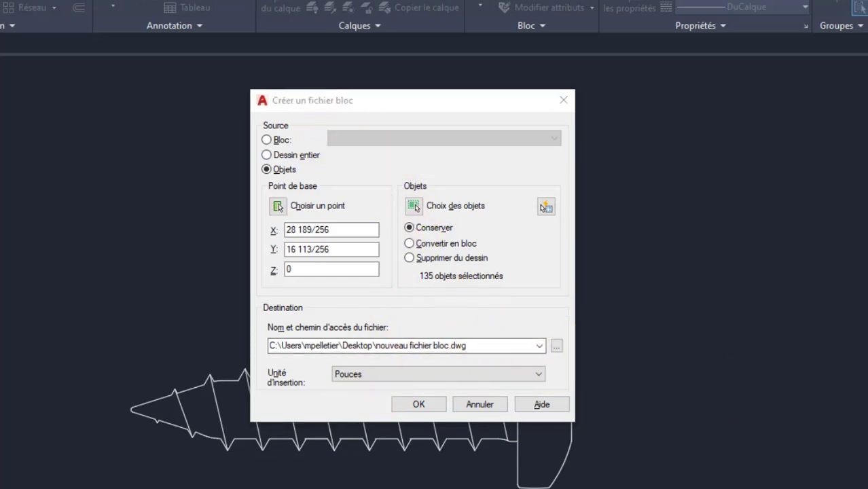
left_click_drag(765, 89, 441, 117)
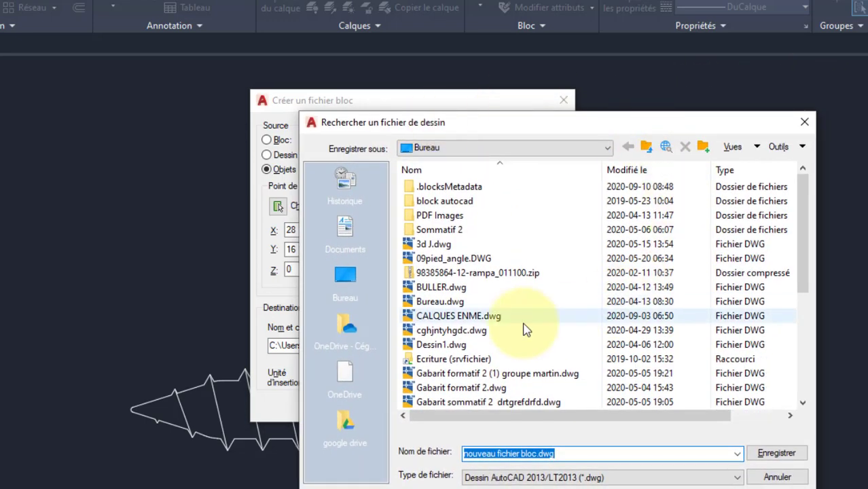
left_click(343, 279)
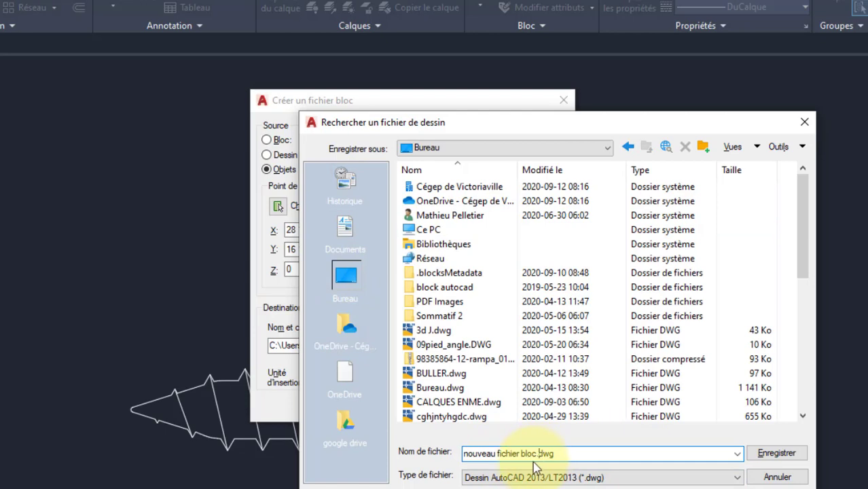
left_click_drag(537, 454, 410, 451)
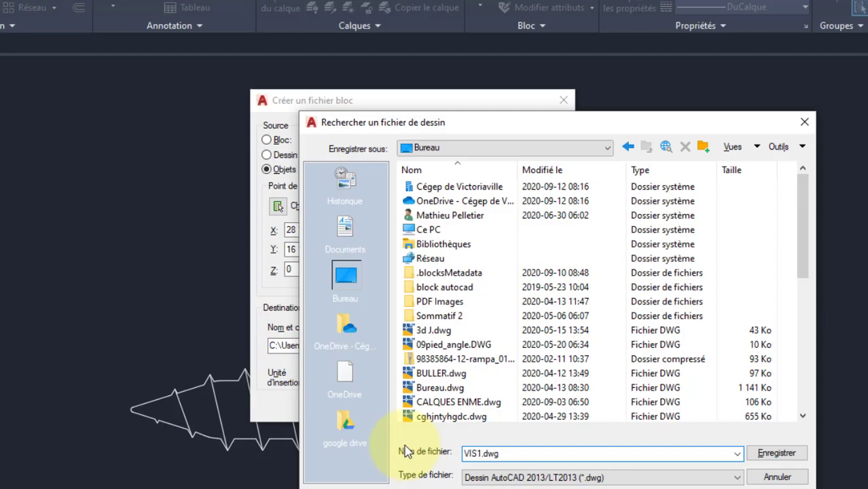
left_click(785, 459)
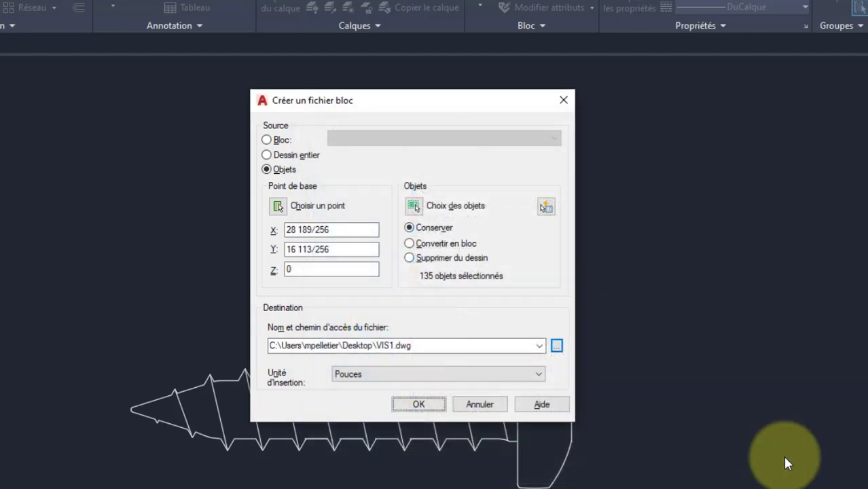
left_click(430, 406)
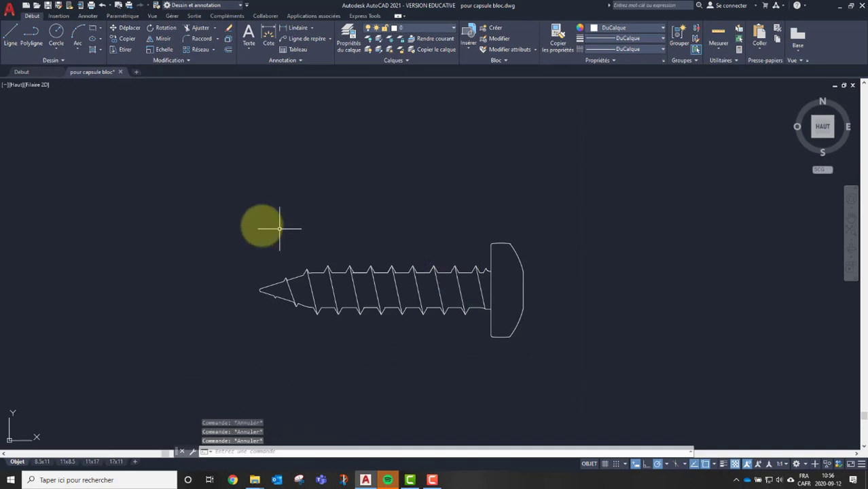
Select part of the screw to check whether its lines are still separate after writing the block file, and clear the selection.
left_click(148, 188)
key("Escape")
key("Escape")
left_click(550, 201)
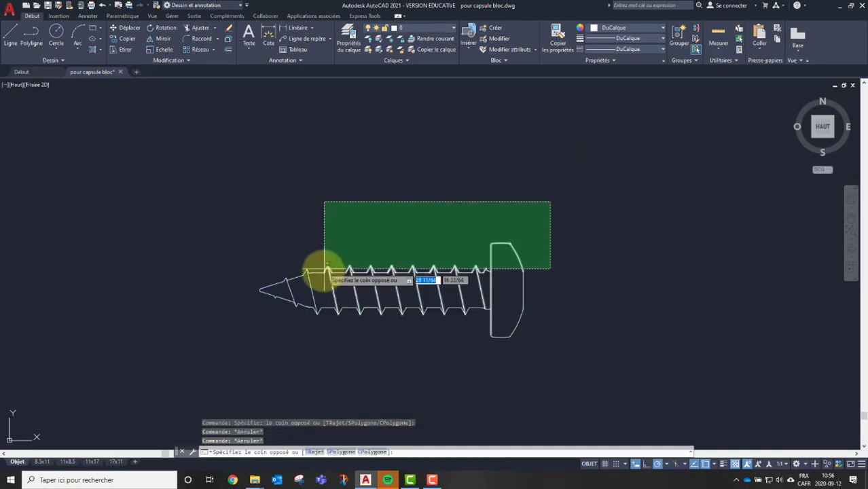
left_click(321, 273)
key("Escape")
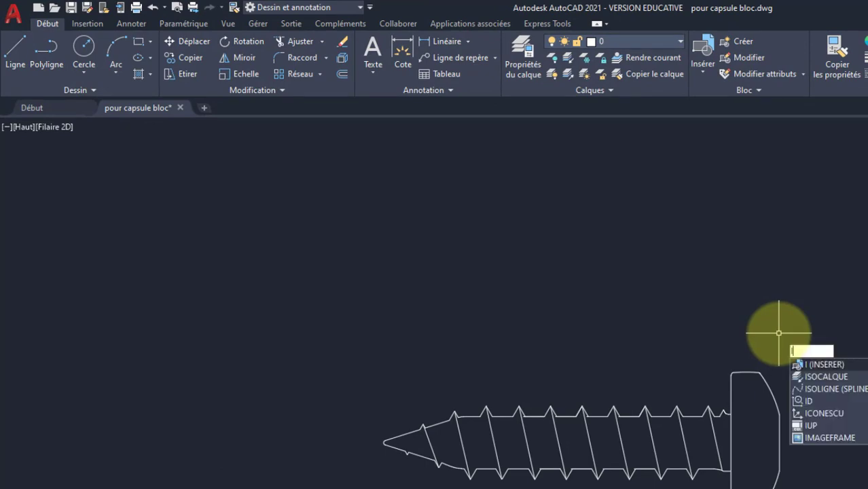
key("Return")
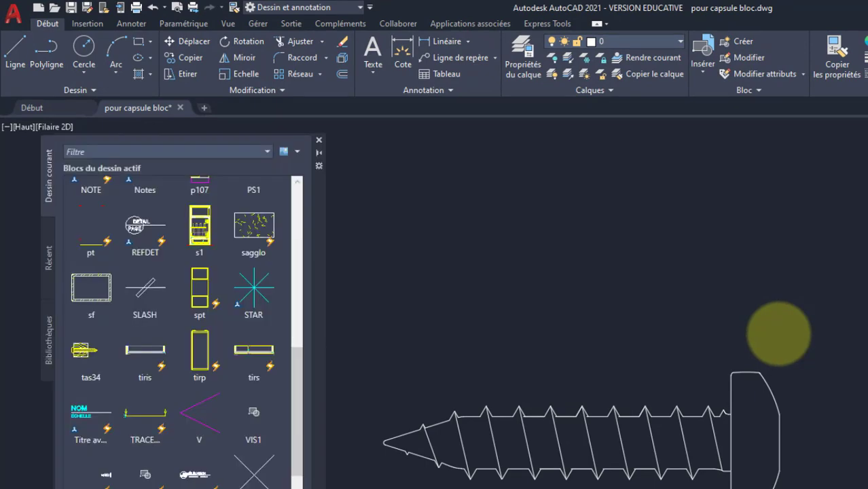
left_click(319, 140)
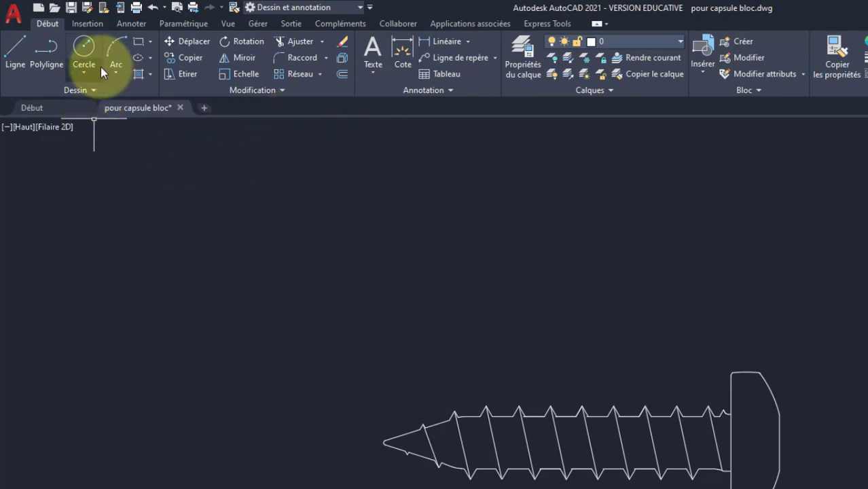
left_click(703, 54)
key("Escape")
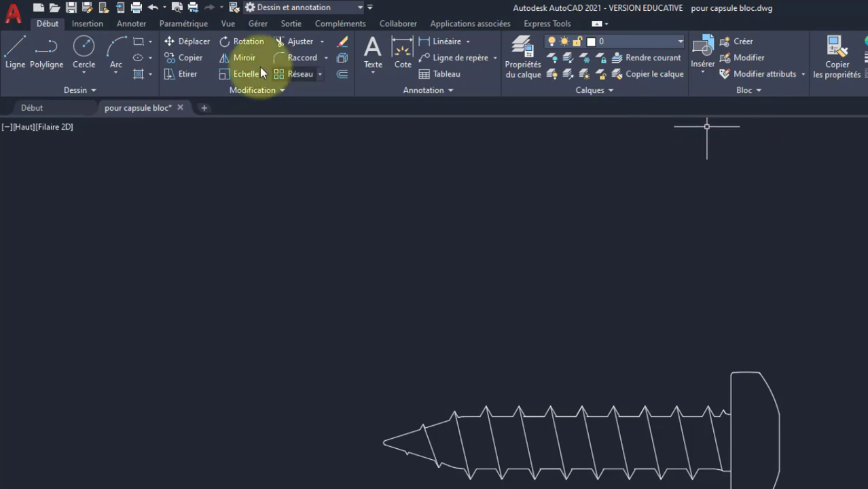
Insert the VIS1 block from the current drawing's block gallery so its screw lies above the original screw.
left_click(87, 23)
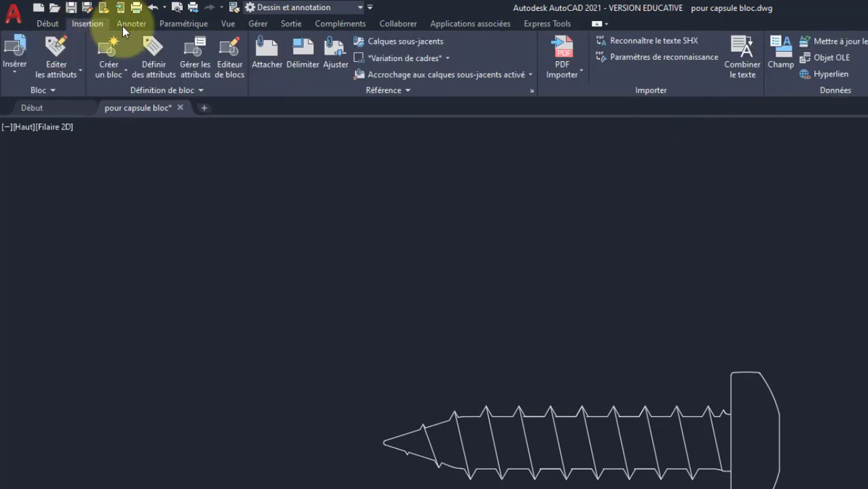
left_click(12, 74)
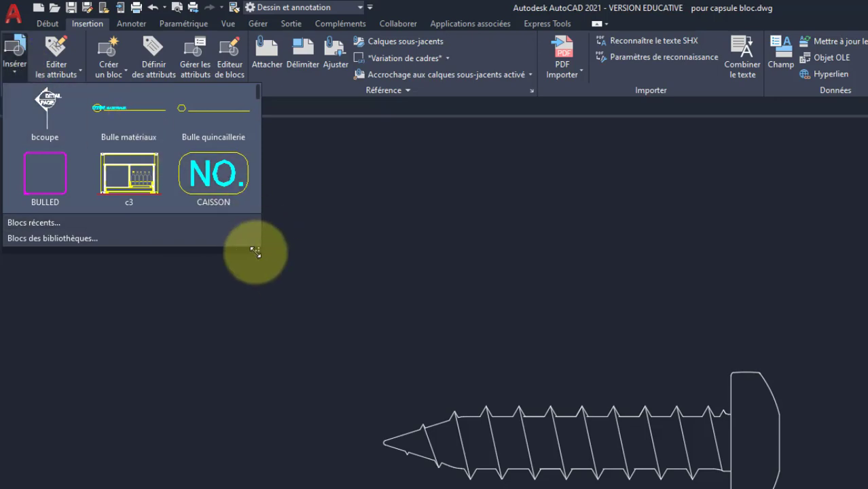
left_click_drag(253, 249, 331, 488)
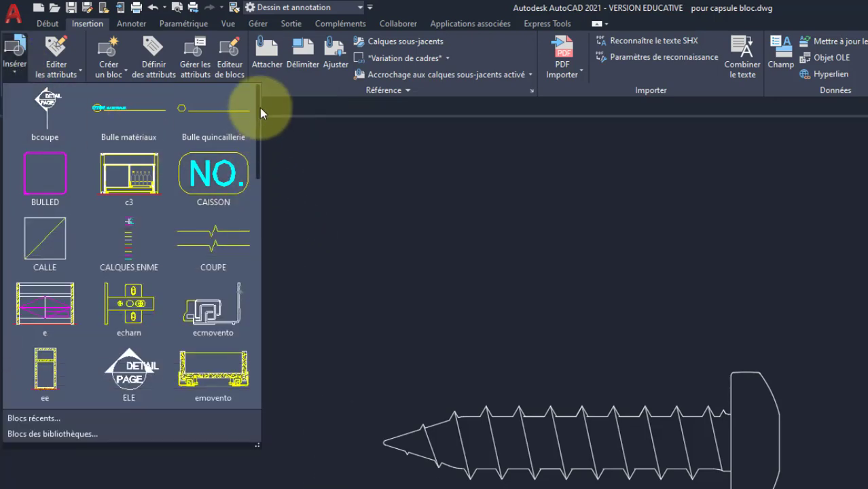
left_click_drag(260, 107, 168, 78)
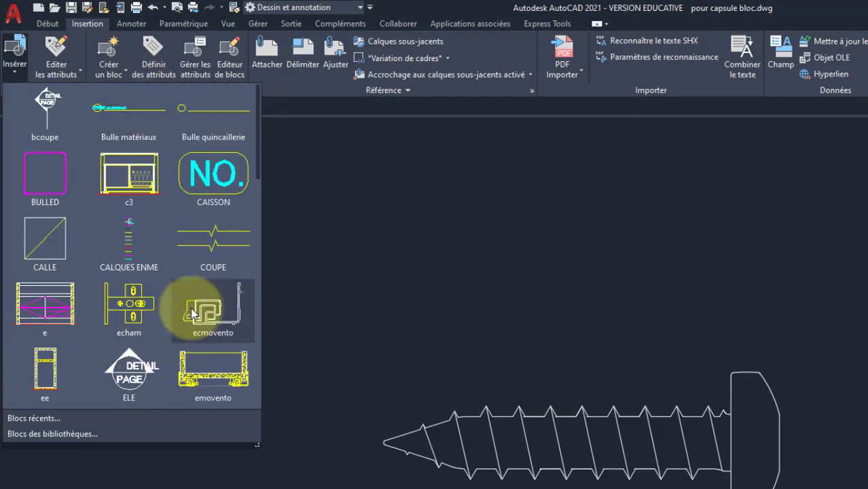
scroll(154, 312, "down", 3)
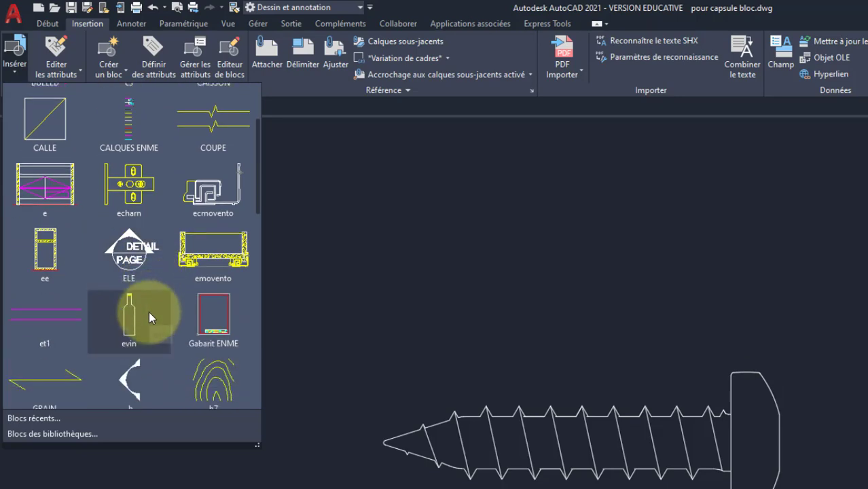
scroll(133, 316, "down", 7)
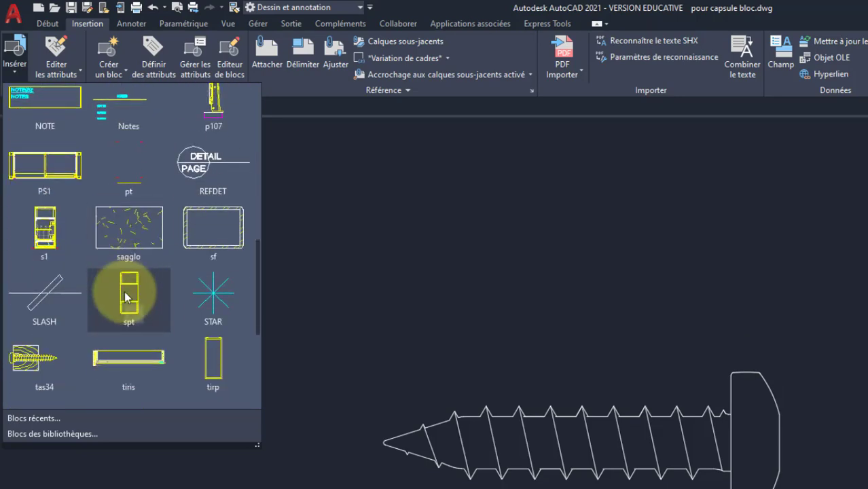
scroll(95, 292, "down", 3)
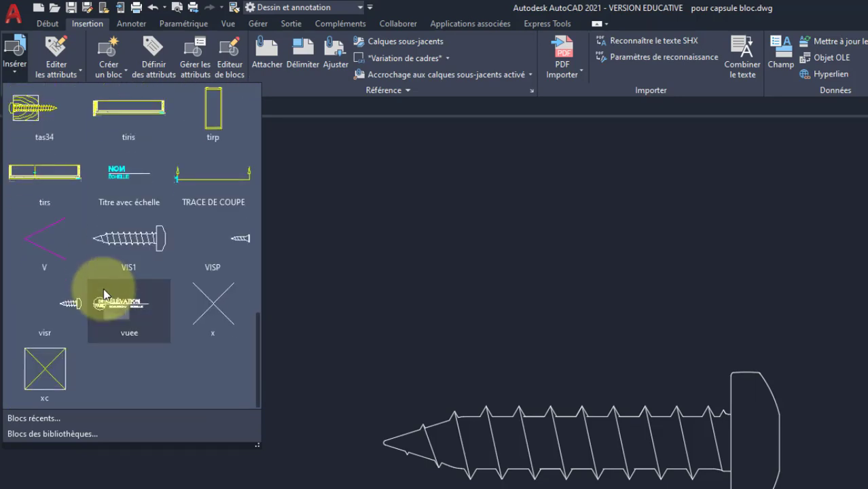
left_click(132, 238)
left_click(269, 136)
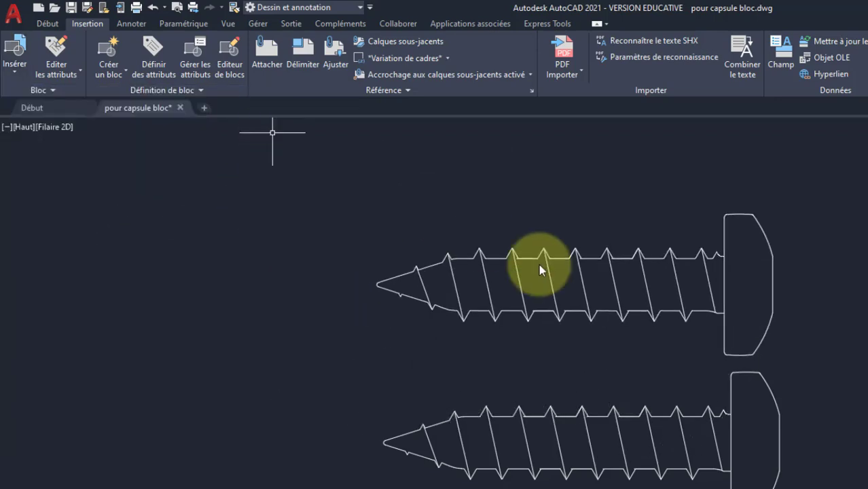
Move the inserted VIS1 block farther above the original screw by its offset insertion grip, and clear the selection.
scroll(611, 347, "down", 3)
left_click(639, 345)
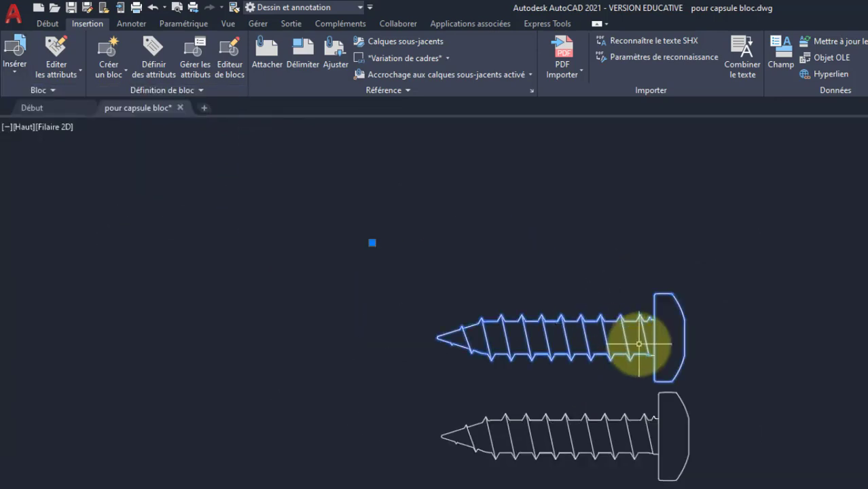
left_click(372, 242)
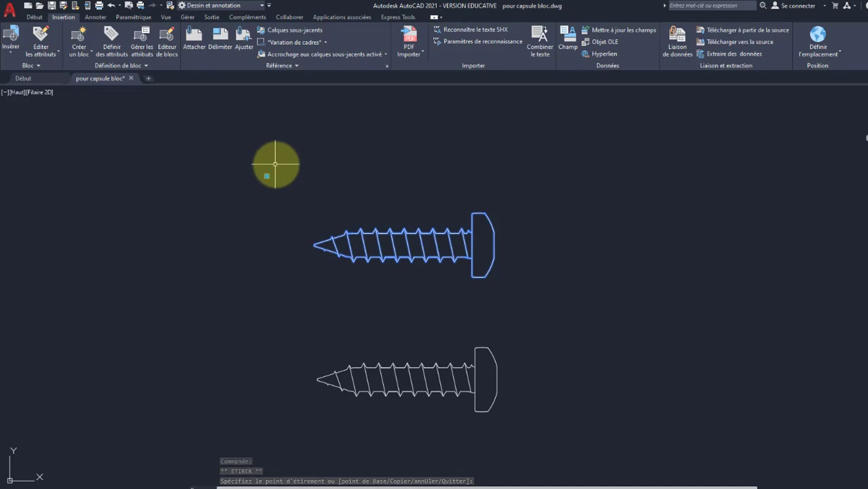
left_click(267, 175)
left_click(275, 148)
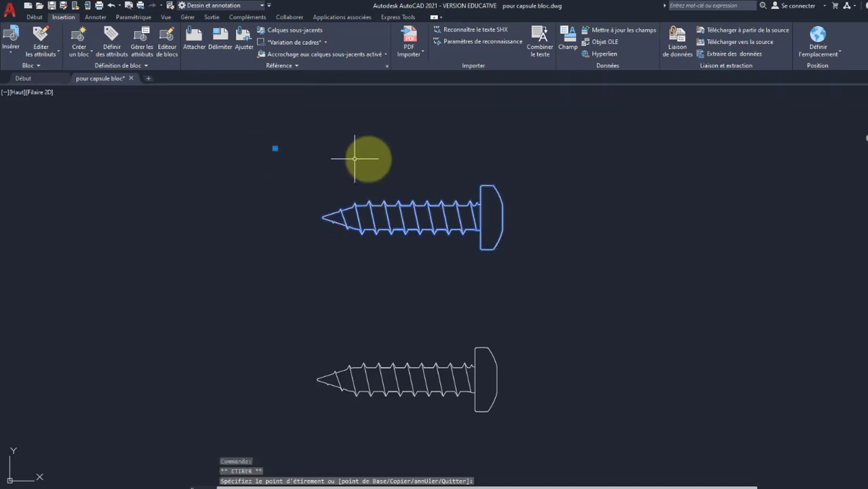
key("Escape")
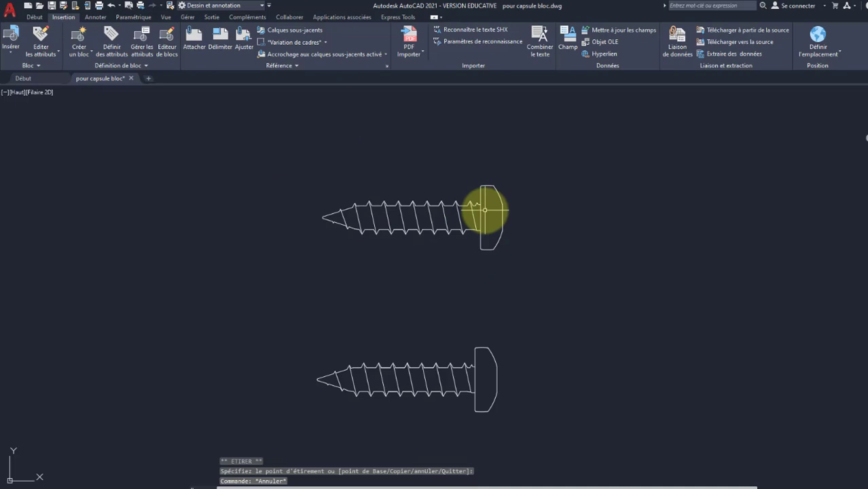
Copy the inserted VIS1 block straight upward to place a second instance above it.
left_click(519, 186)
left_click(465, 204)
scroll(472, 206, "down", 2)
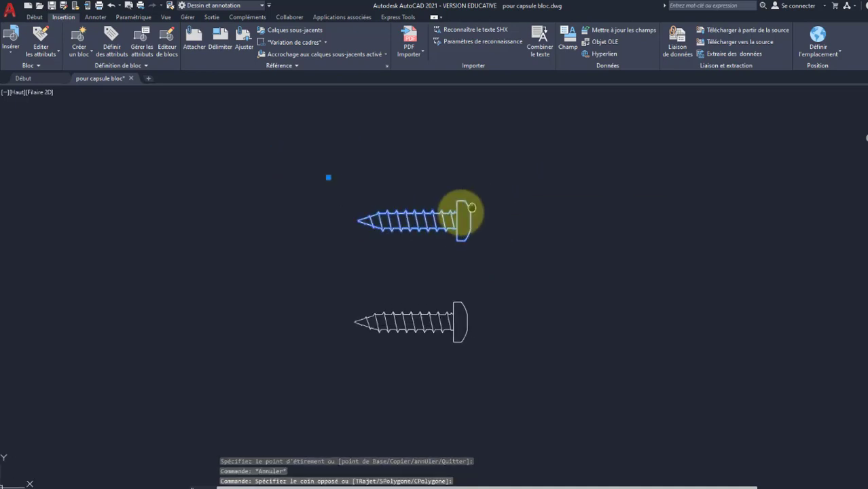
middle_click_drag(471, 207, 422, 229)
left_click(35, 17)
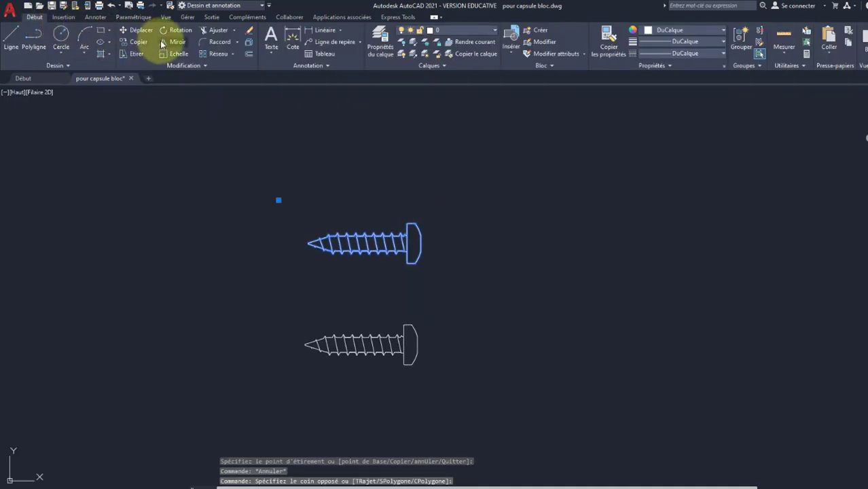
left_click(132, 40)
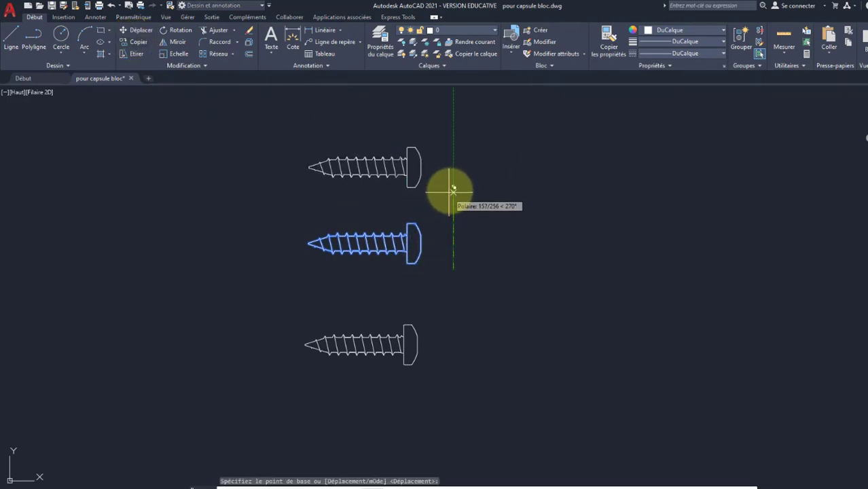
left_click(453, 182)
key("Escape")
Explode the topmost VIS1 block copy into separate objects.
middle_click_drag(413, 157, 446, 202)
left_click(442, 157)
left_click(416, 167)
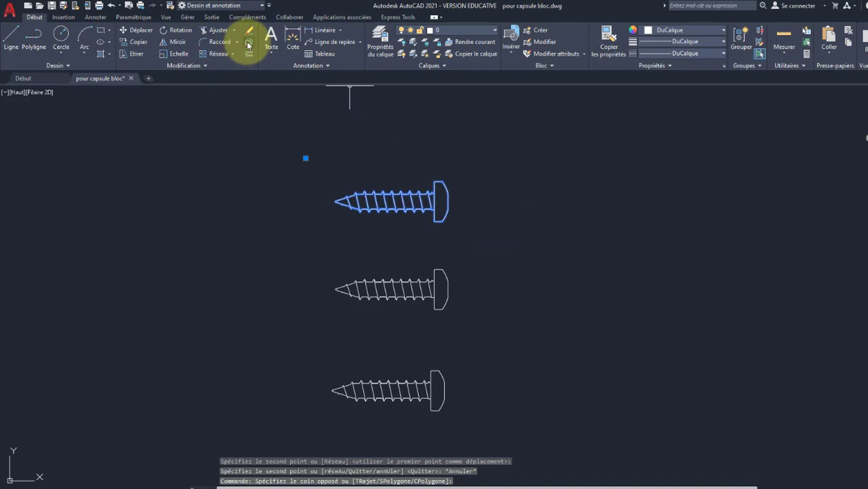
left_click(249, 43)
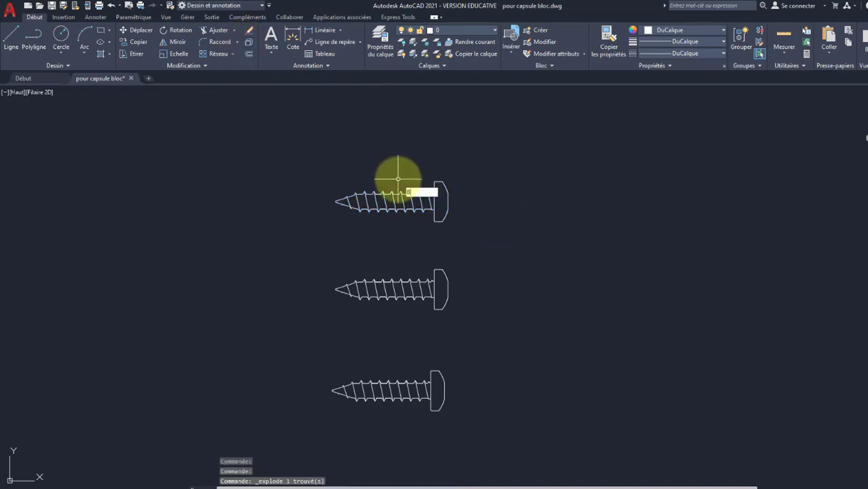
Redefine the VIS1 block from the topmost exploded screw, with its base point at the centre of the head's underside.
key("Return")
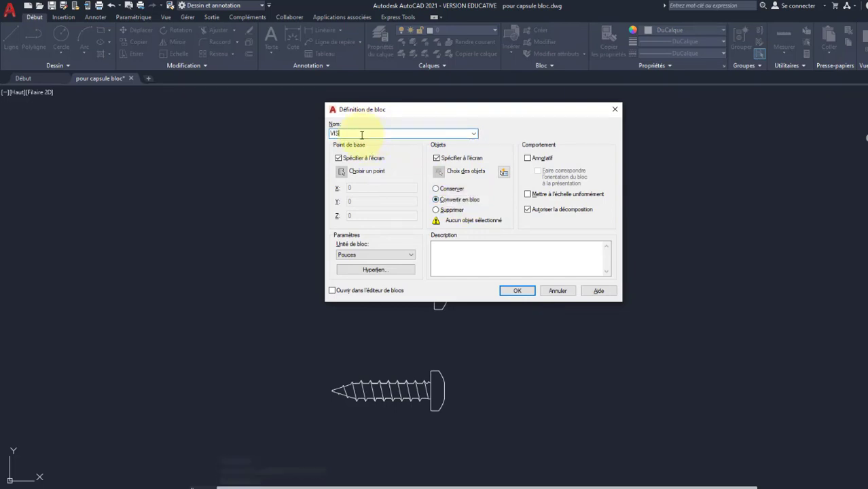
left_click(517, 292)
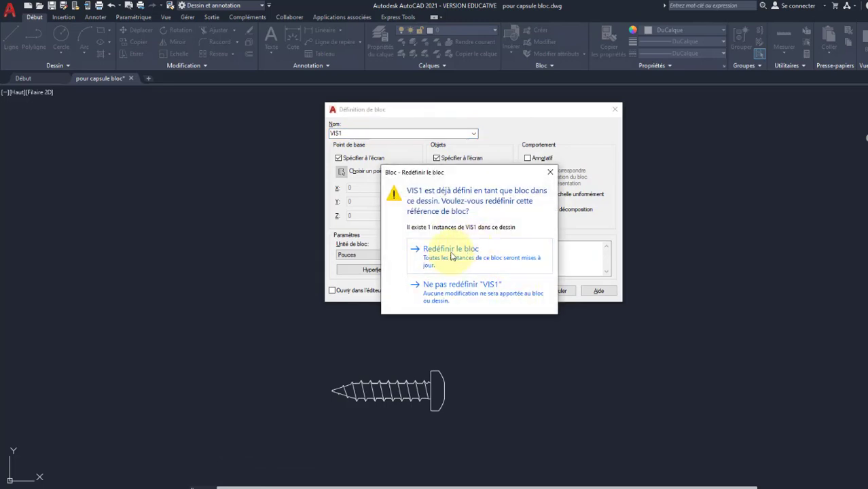
left_click(450, 251)
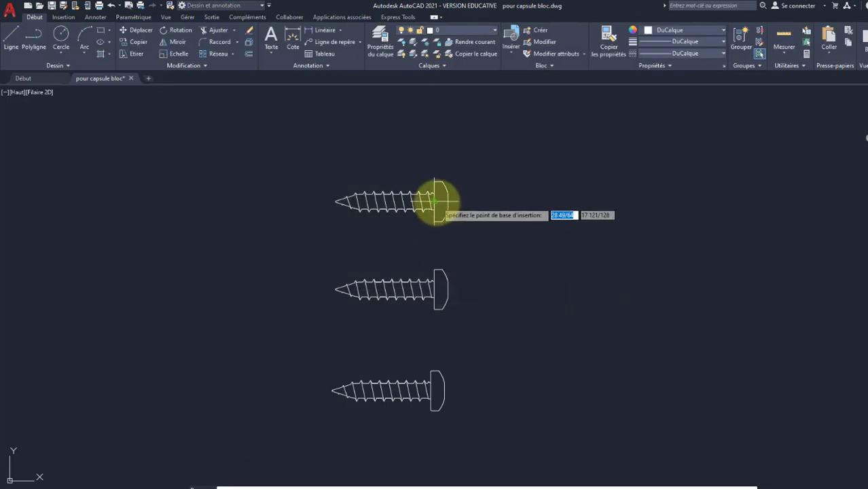
left_click(434, 201)
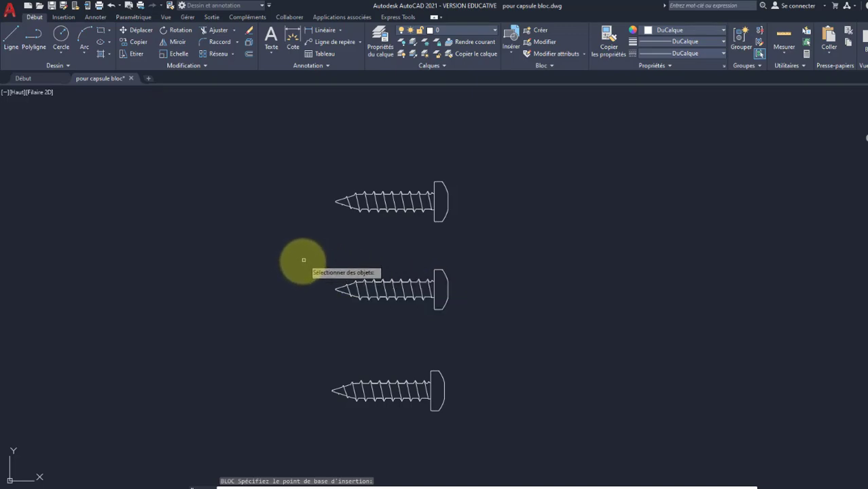
left_click(489, 133)
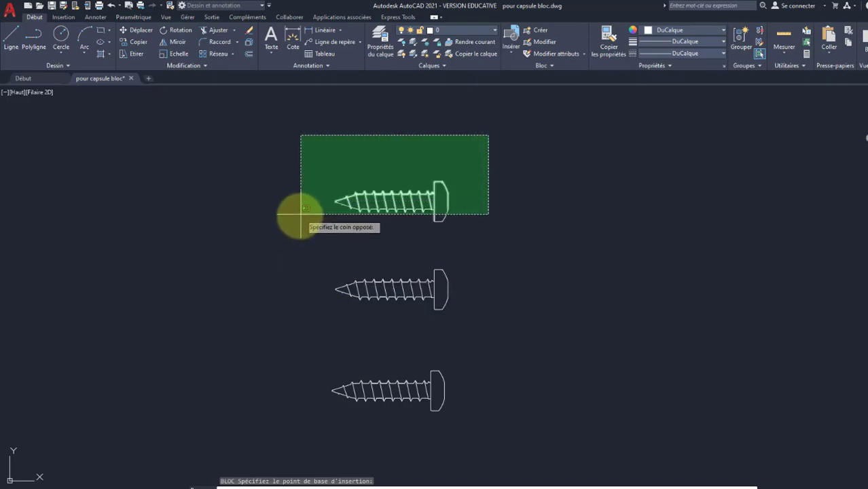
left_click(296, 222)
key("Return")
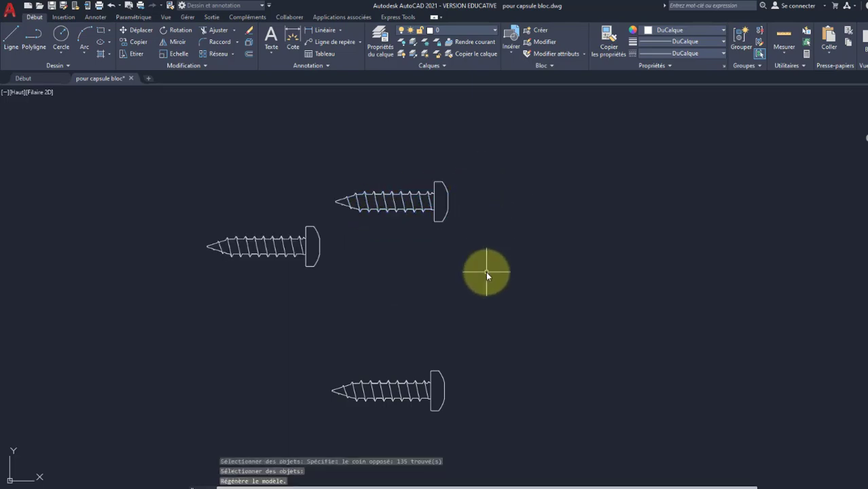
Select the shifted VIS1 instance to check where its insertion grip lies, and clear the selection.
left_click(316, 252)
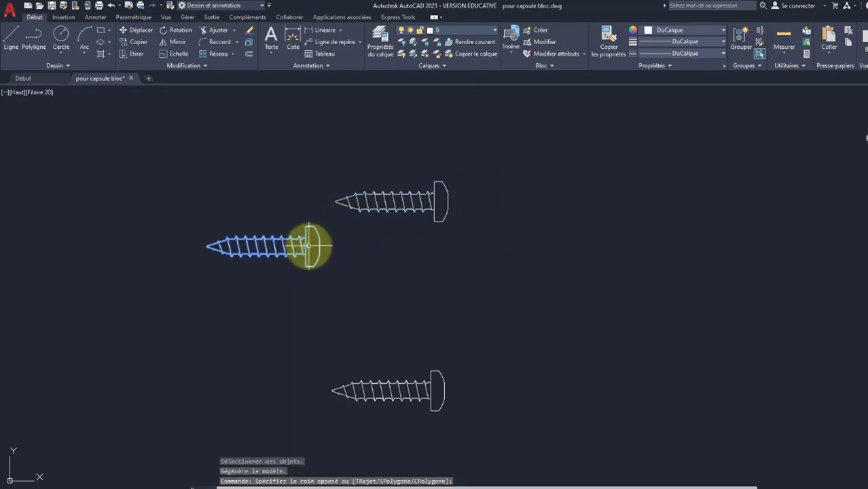
left_click(307, 246)
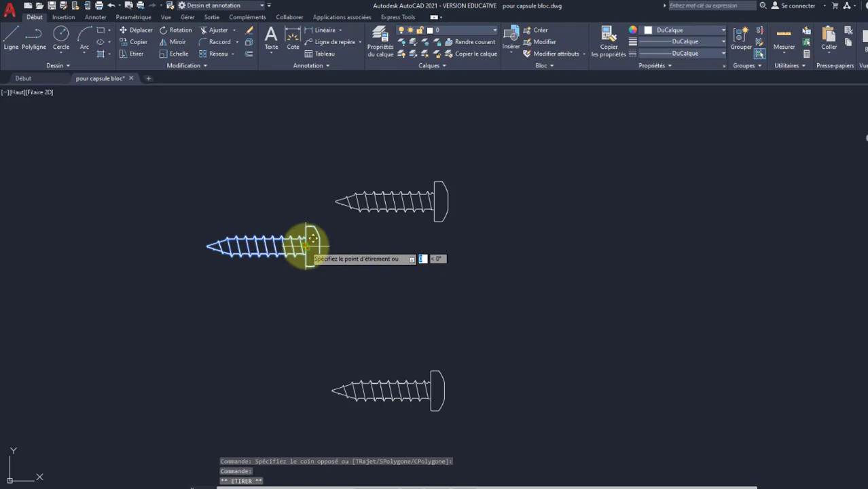
key("Escape")
key("Escape")
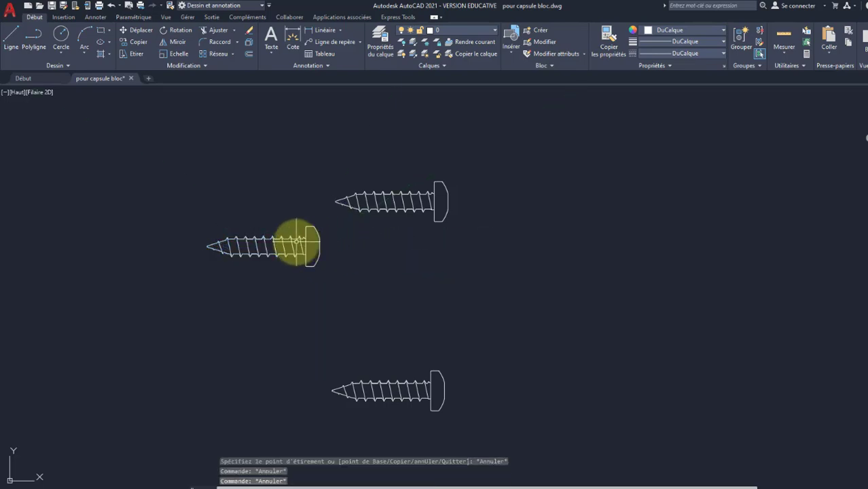
Move the shifted VIS1 instance by its insertion grip to line up between the other two screws.
scroll(309, 244, "up", 4)
left_click(332, 241)
scroll(332, 254, "down", 2)
left_click(323, 254)
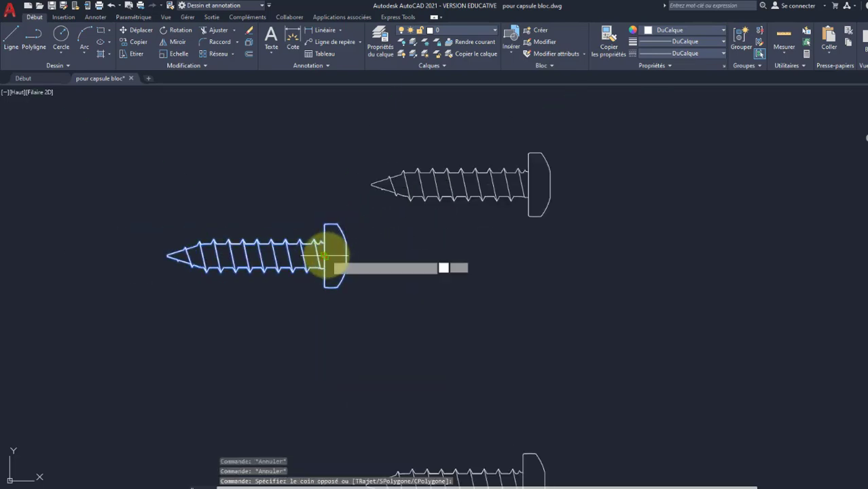
scroll(328, 254, "down", 4)
left_click(405, 280)
Erase the topmost screw block.
left_click(407, 221)
left_click(387, 231)
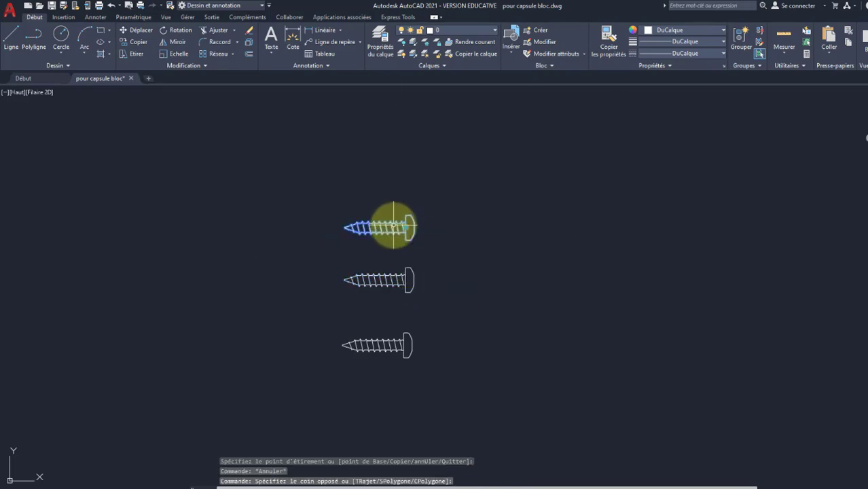
key("Delete")
Start the Insert command and browse the blocks of the current drawing.
scroll(412, 255, "up", 2)
middle_click_drag(412, 255, 428, 246)
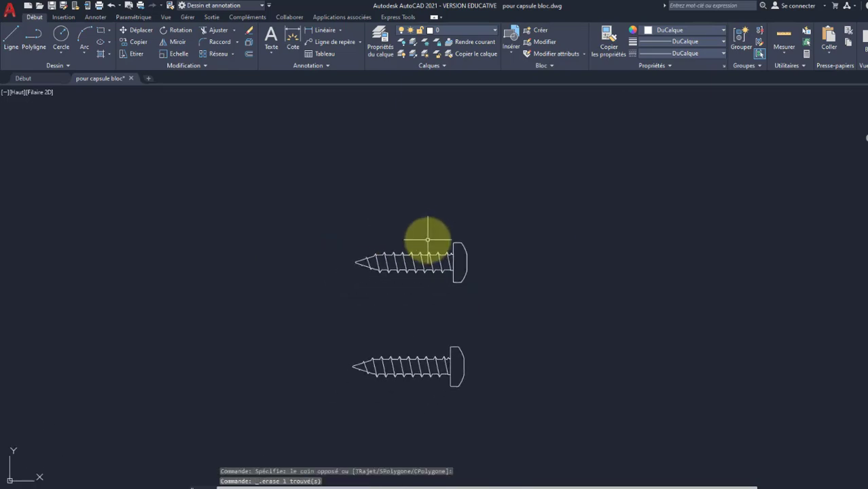
type("i")
key("Return")
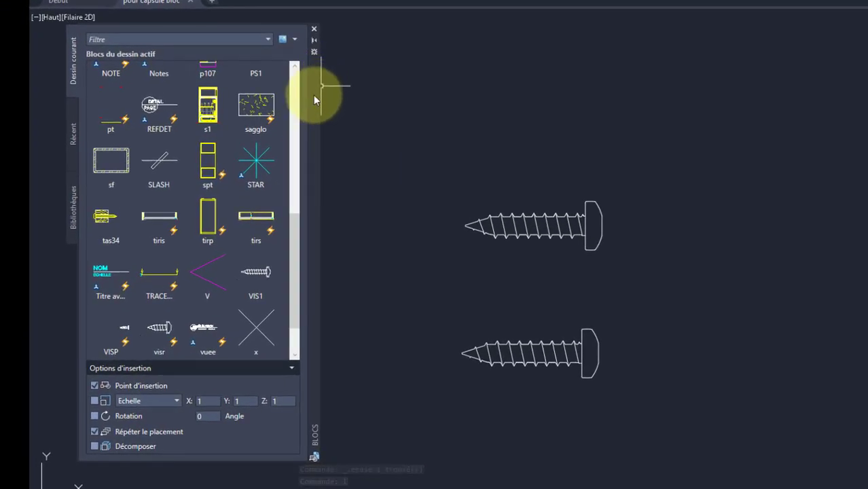
left_click_drag(314, 95, 315, 84)
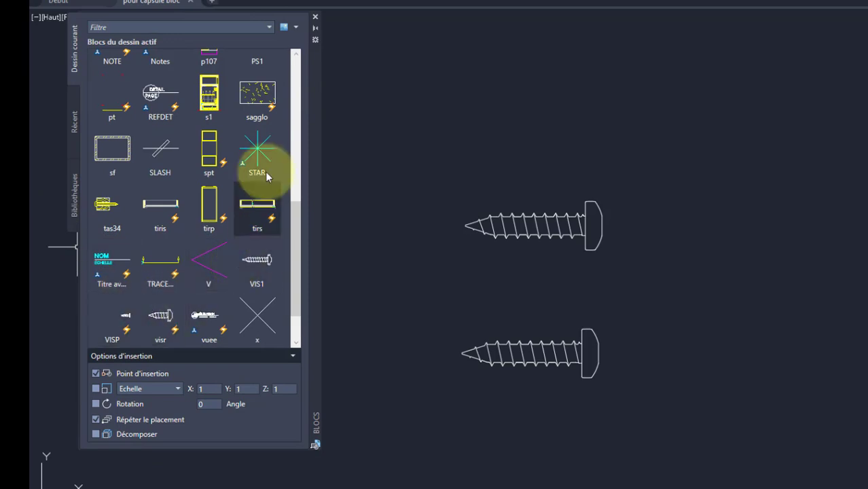
mouse_move(242, 98)
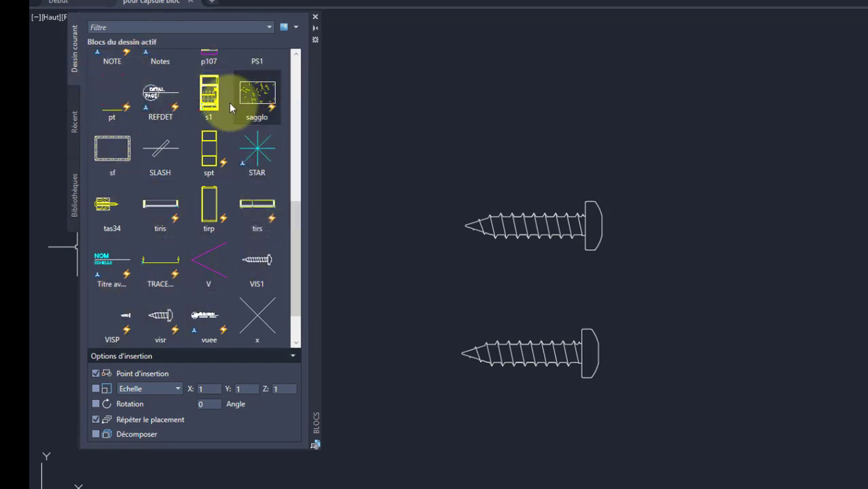
left_click(296, 112)
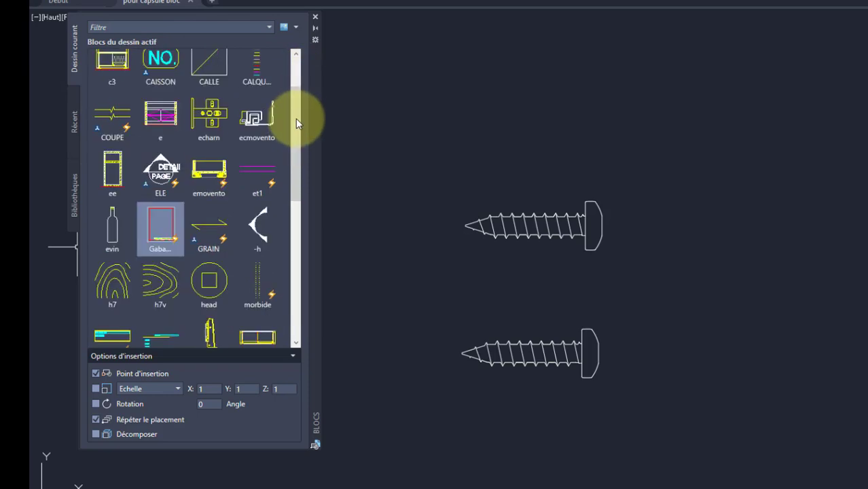
left_click_drag(297, 186, 299, 108)
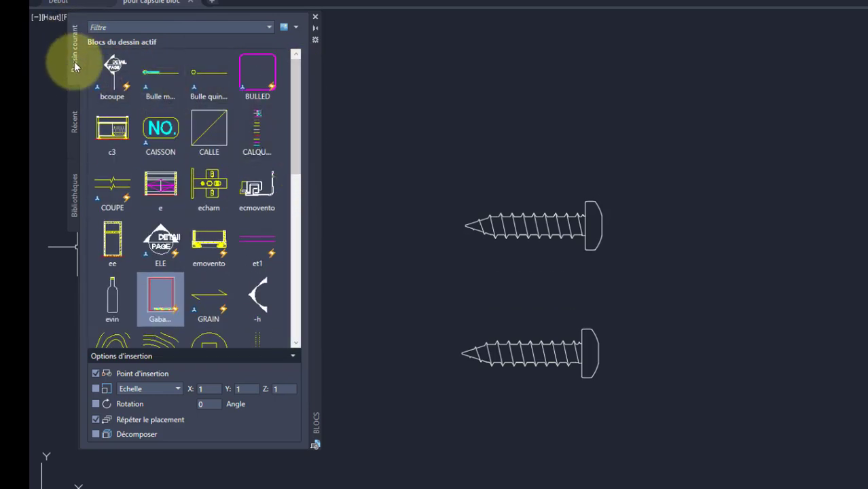
Browse the recent blocks and the block libraries, including the library file selection, without choosing another file.
left_click(71, 121)
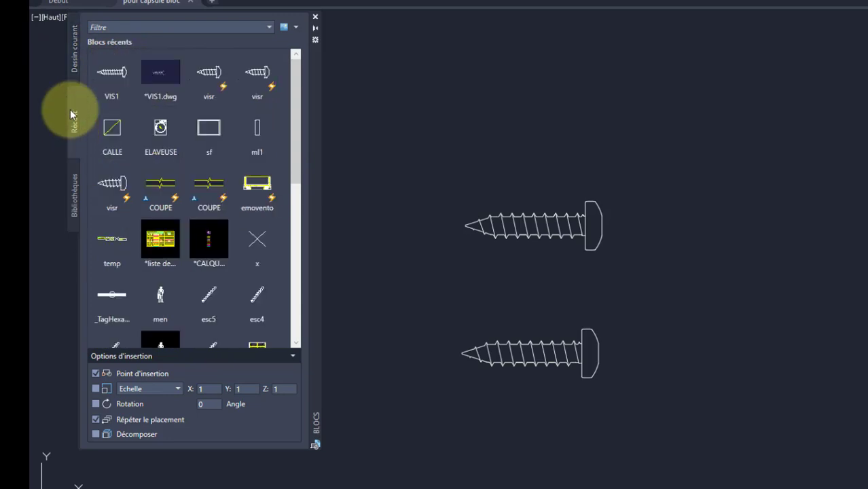
left_click_drag(292, 88, 290, 240)
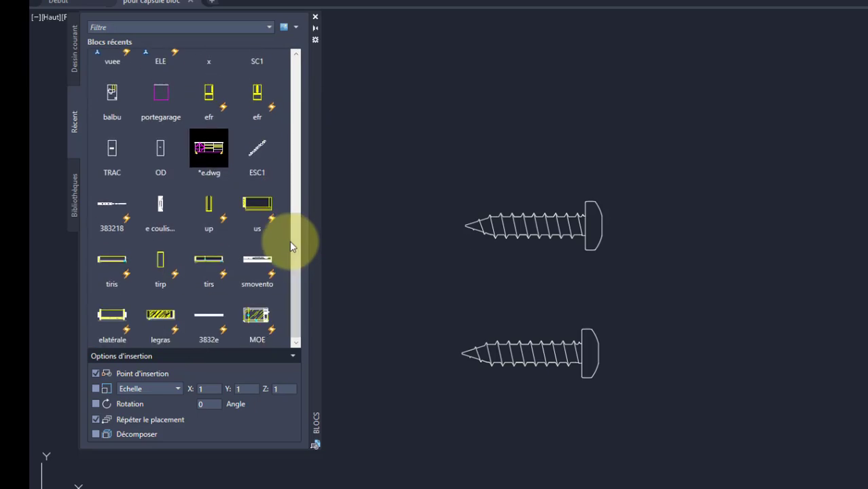
left_click(75, 195)
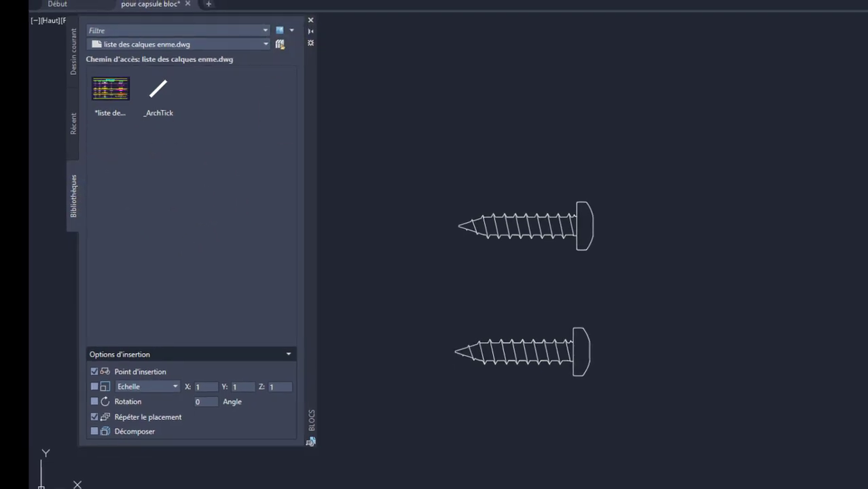
left_click_drag(797, 56, 604, 67)
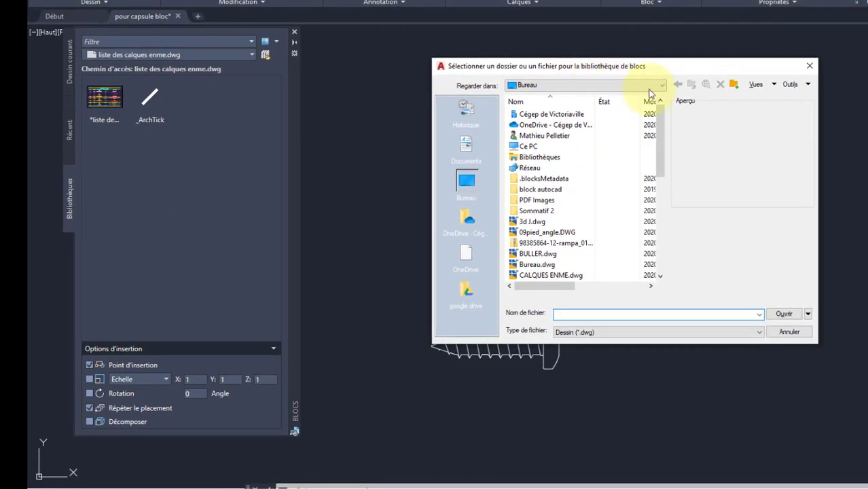
mouse_move(664, 129)
left_mouse_down()
mouse_move(664, 203)
mouse_move(667, 126)
left_mouse_up()
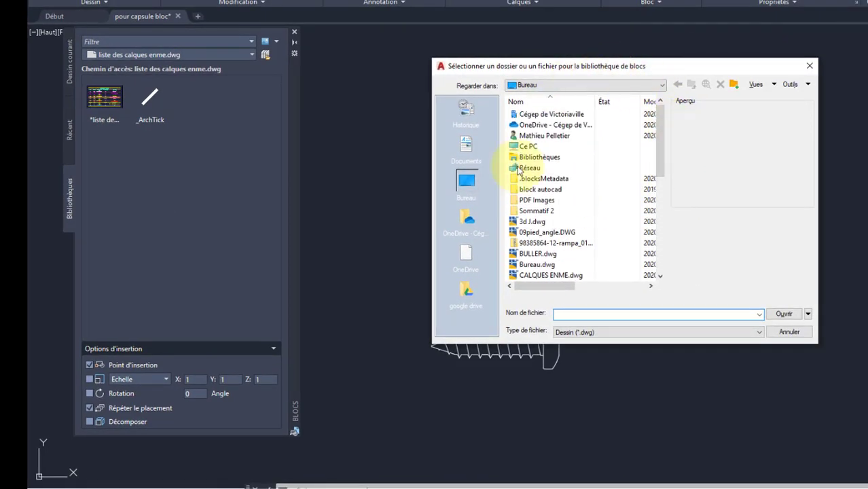
left_click(810, 66)
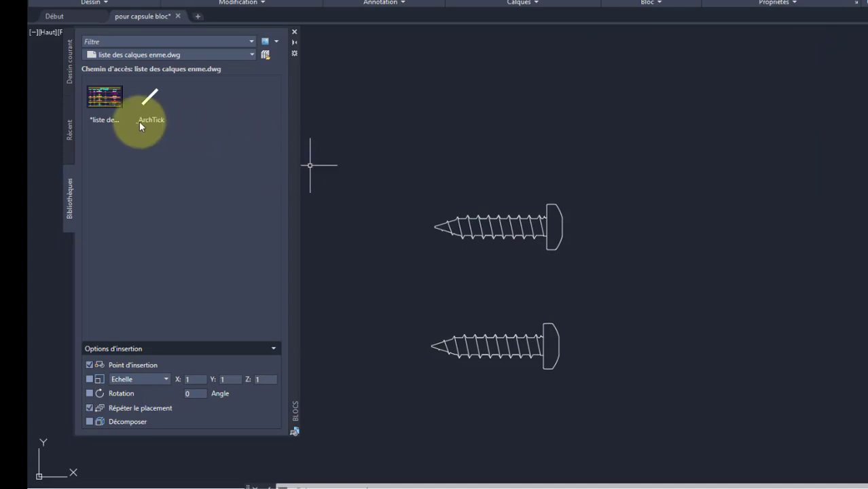
Filter the current drawing's blocks by *VIS1, and clear the filter to list every block again.
left_click(69, 62)
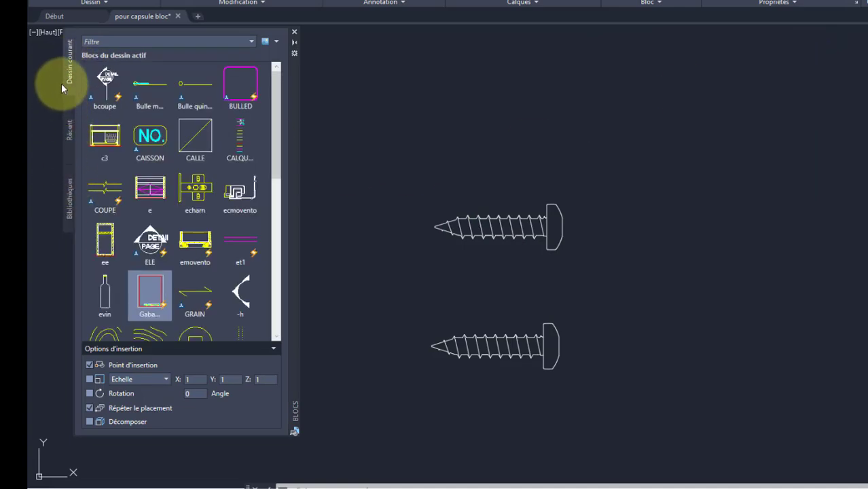
left_click(252, 41)
left_click(252, 41)
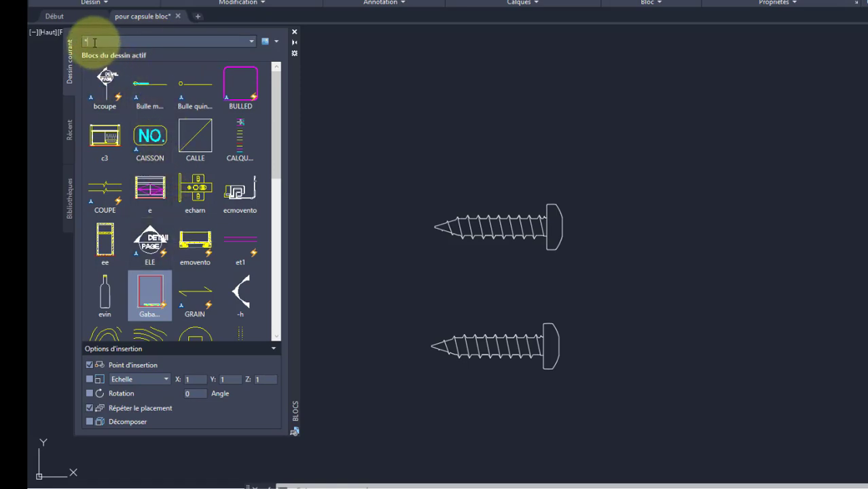
type("VIS1")
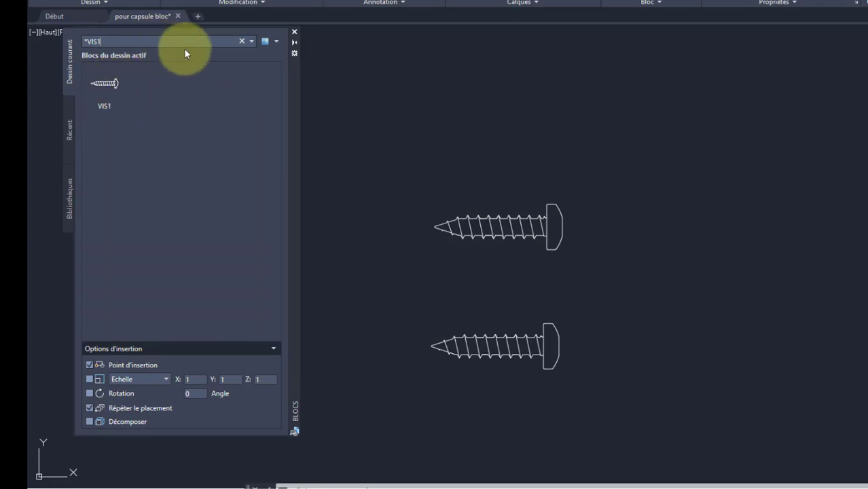
left_click(275, 42)
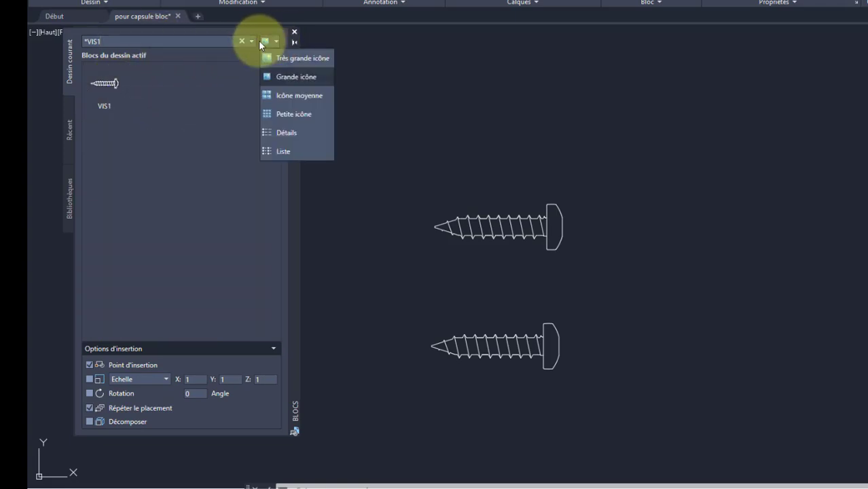
left_click(178, 55)
left_click(242, 41)
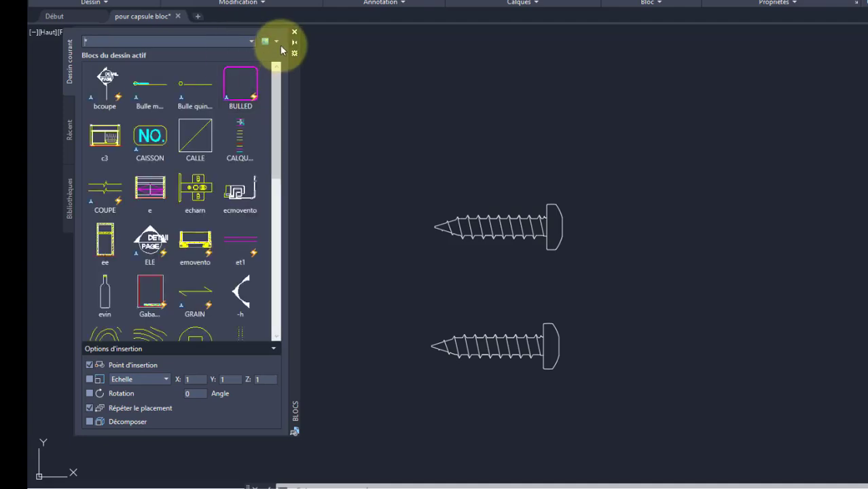
Try the medium icon, small icon, details and list displays for the blocks, and return to large icons.
left_click(276, 41)
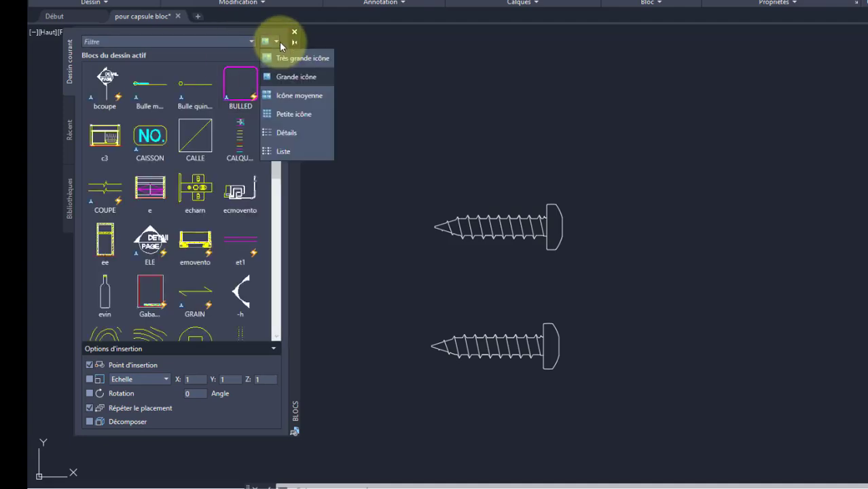
left_click(285, 95)
left_click(294, 115)
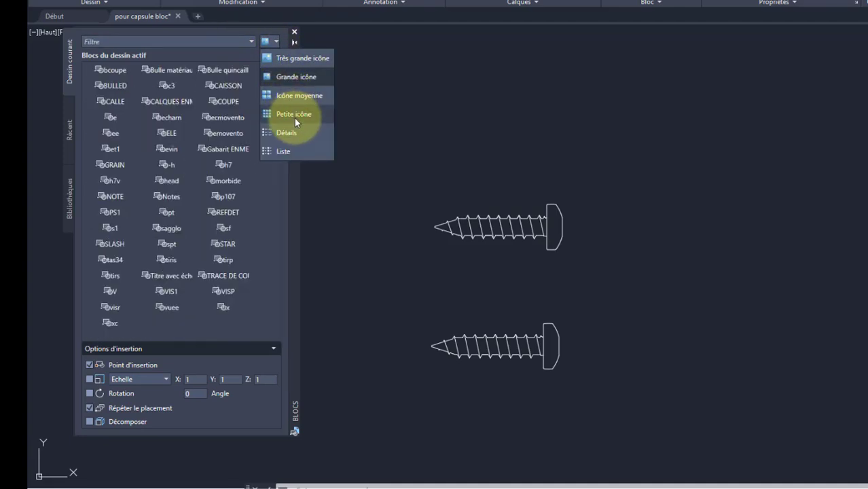
left_click(285, 132)
left_click(272, 151)
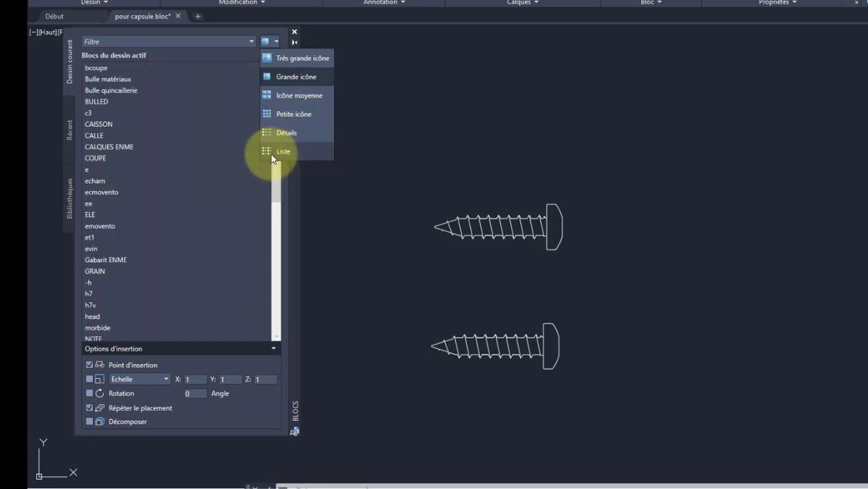
left_click(283, 77)
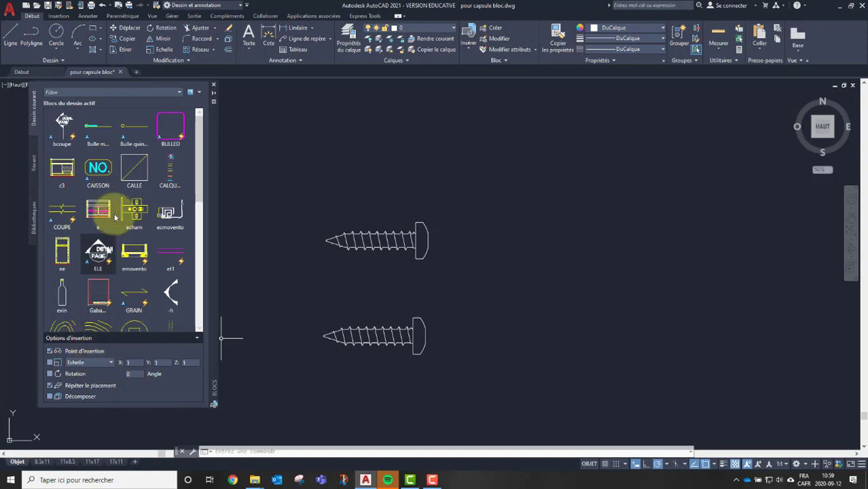
Erase both remaining screws from the drawing.
left_click_drag(201, 143, 202, 280)
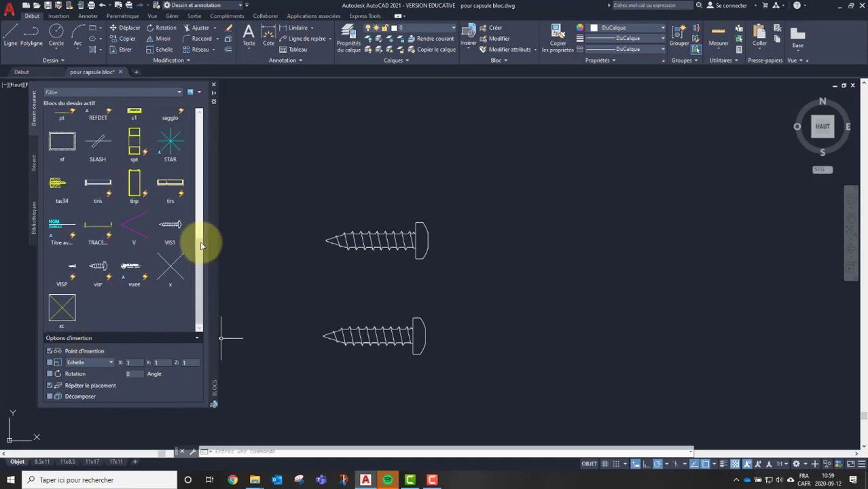
left_click(440, 203)
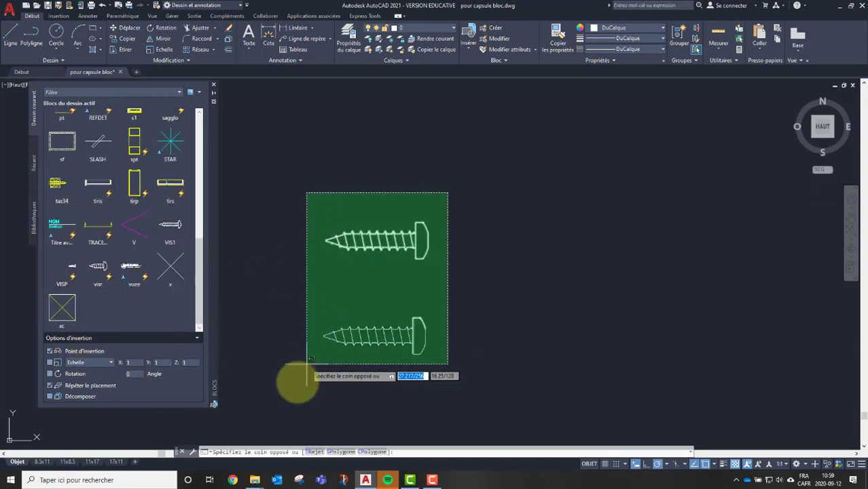
left_click(332, 328)
key("Delete")
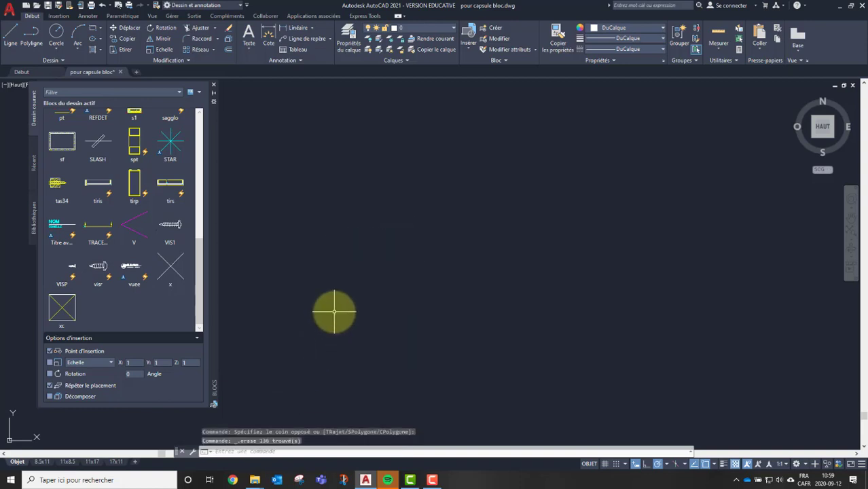
Insert the VIS1 block at two places, one below the other, ending the repeated placement after each single screw.
scroll(171, 298, "up", 1)
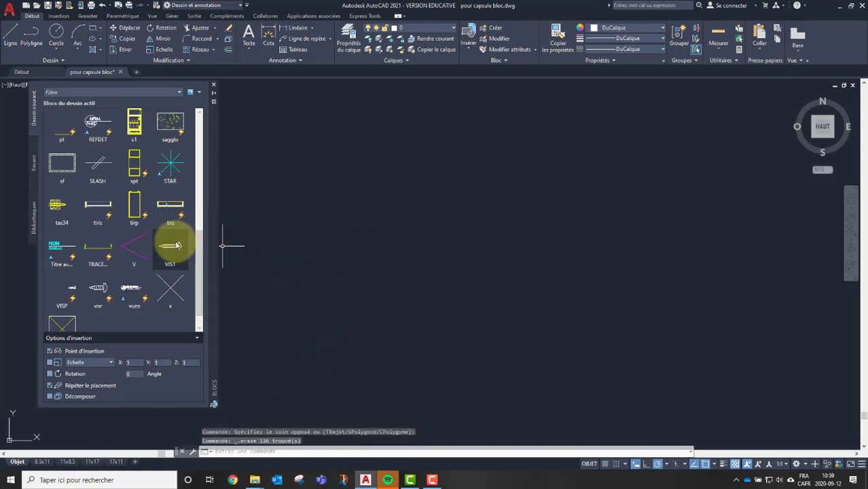
left_click(175, 248)
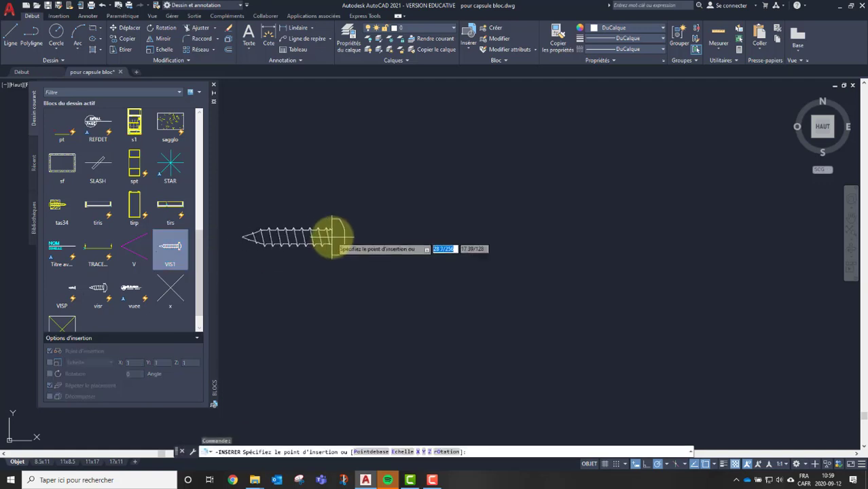
left_click(408, 200)
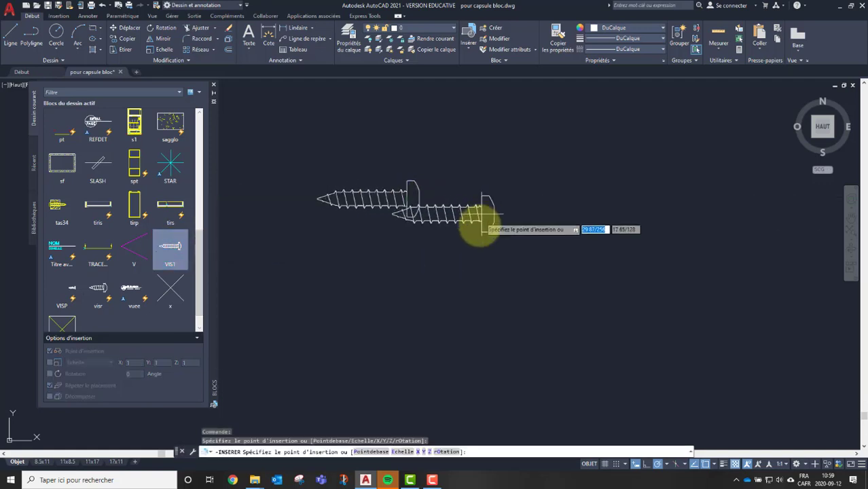
key("Escape")
left_click(168, 246)
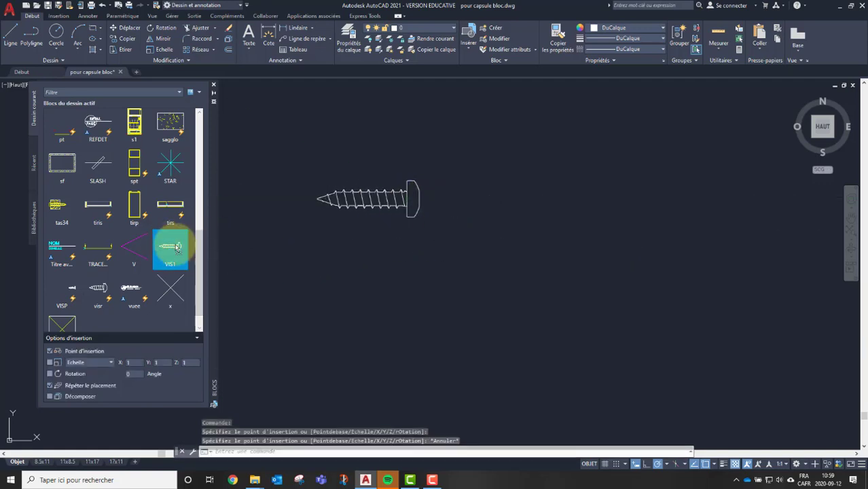
left_click(350, 262)
key("Escape")
key("Escape")
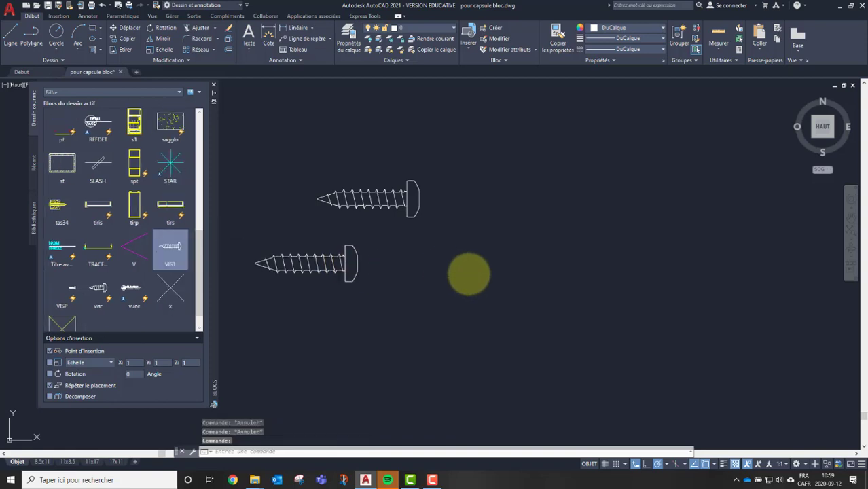
Erase the lower of the two inserted screws.
left_click(405, 254)
left_click(333, 283)
key("Delete")
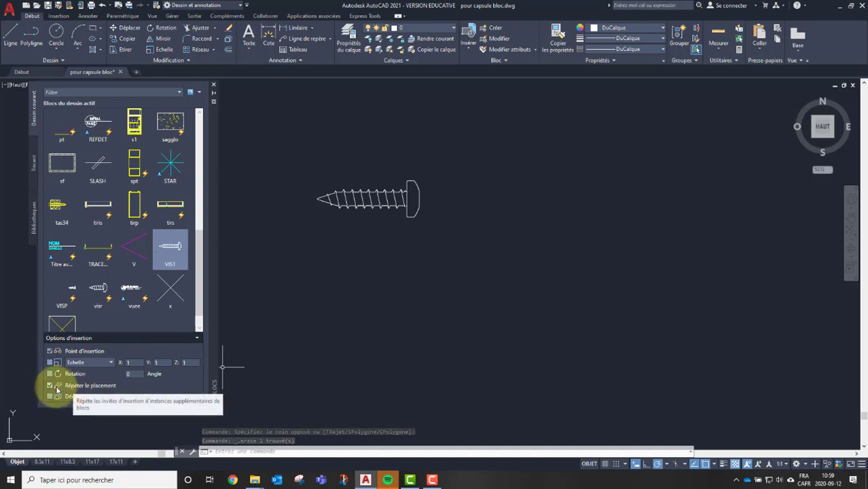
Place five more VIS1 screws across the drawing in one insertion using repeated placement.
left_click(170, 251)
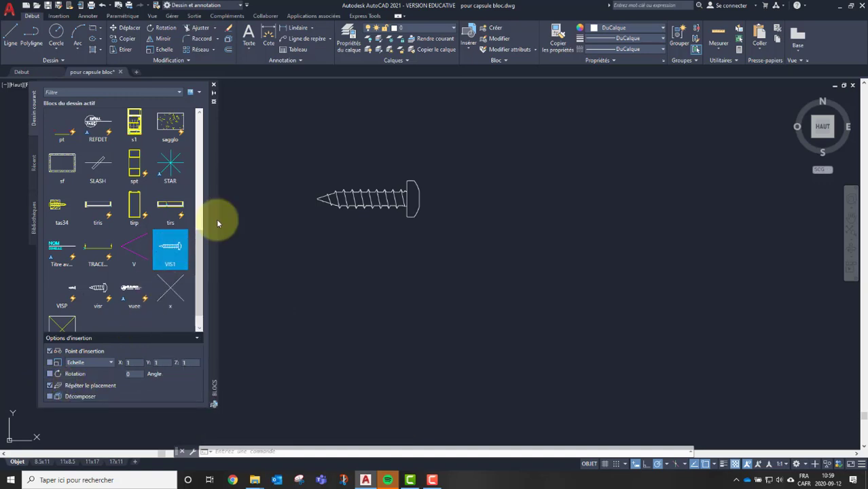
left_click(379, 285)
left_click(539, 239)
left_click(647, 122)
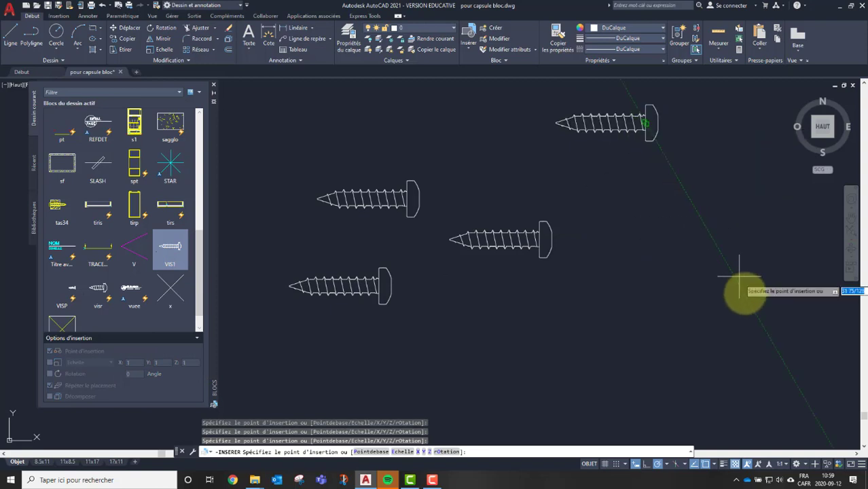
left_click(745, 293)
key("Escape")
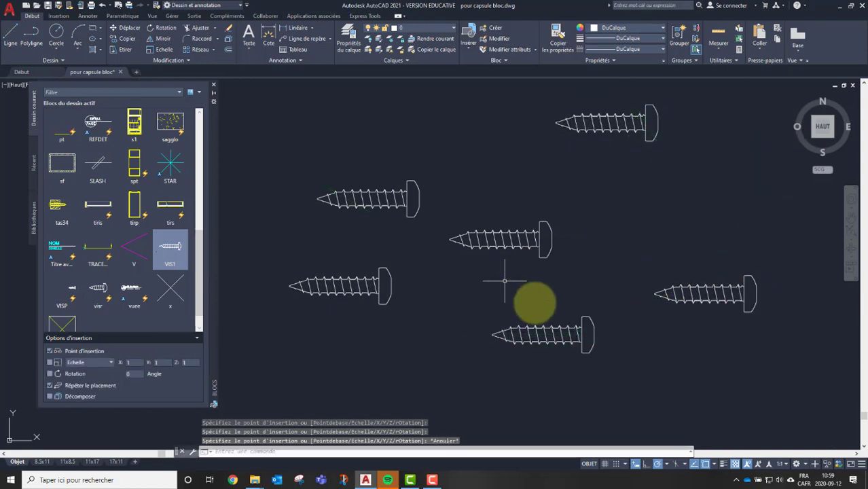
Erase all the screws from the drawing with one crossing selection.
left_click(726, 102)
left_click(337, 347)
key("Delete")
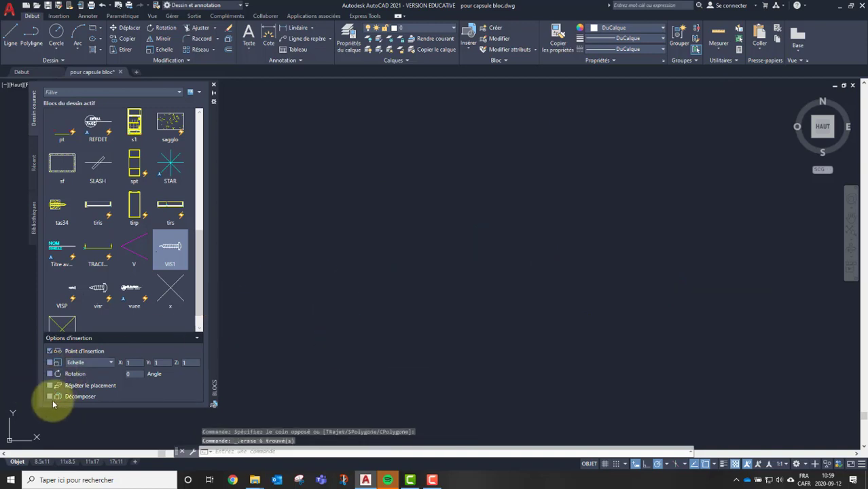
Insert a single VIS1 screw with repeated placement turned off.
left_click(169, 248)
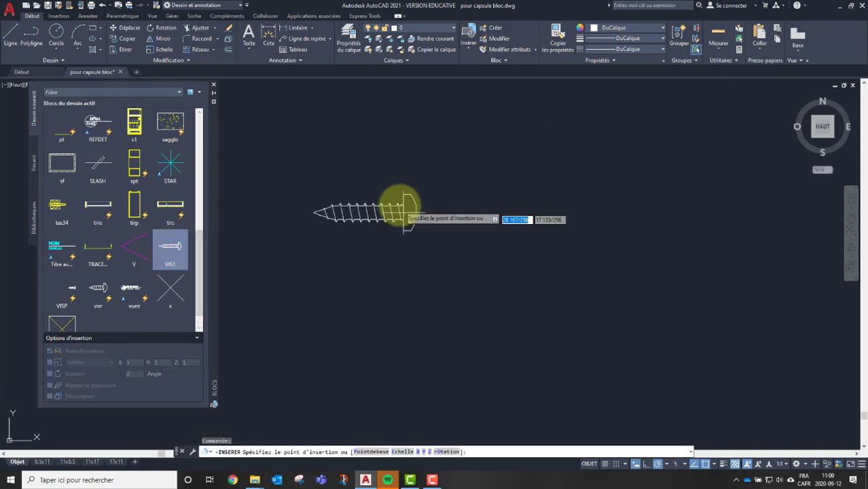
left_click(401, 201)
left_click(417, 203)
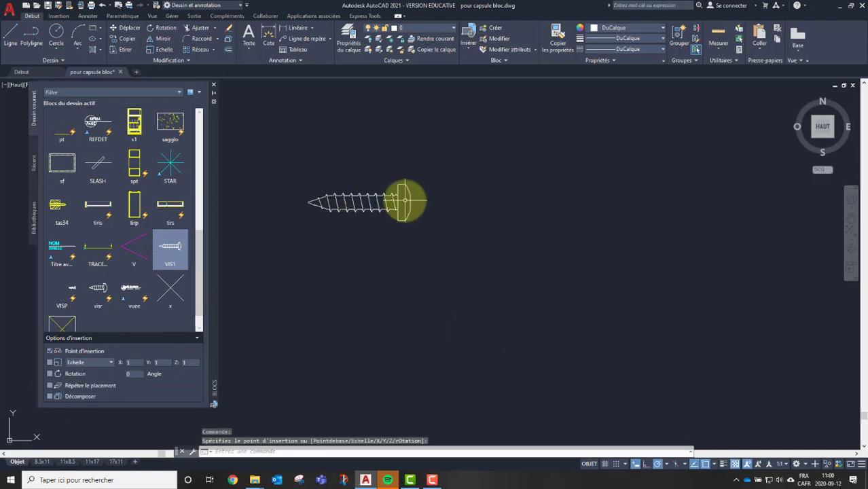
Try to insert a second VIS1 screw with its scale factor specified on screen.
left_click(49, 363)
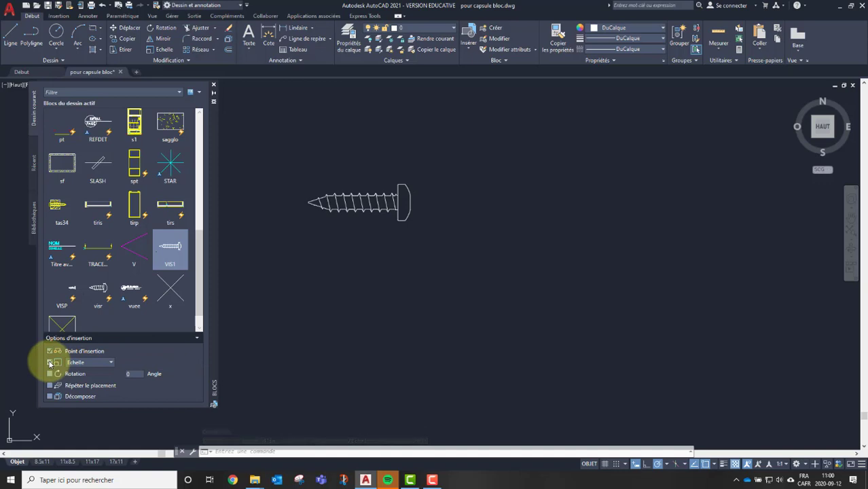
left_click(171, 254)
left_click(548, 292)
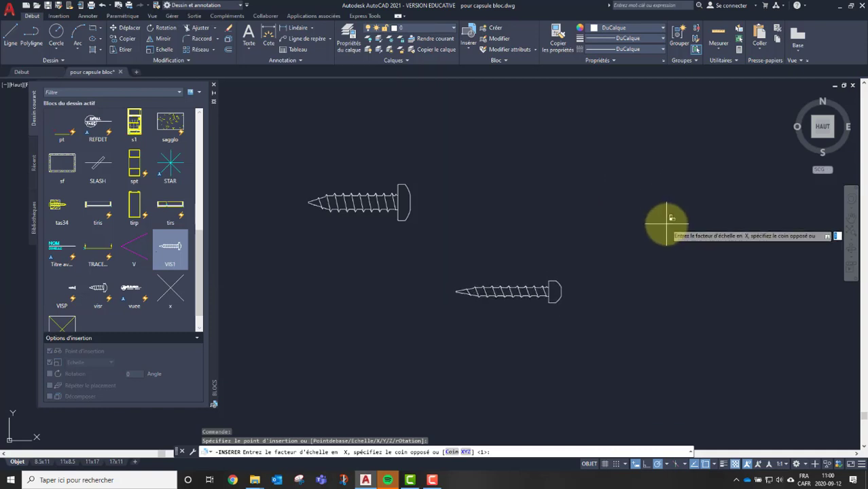
key("Escape")
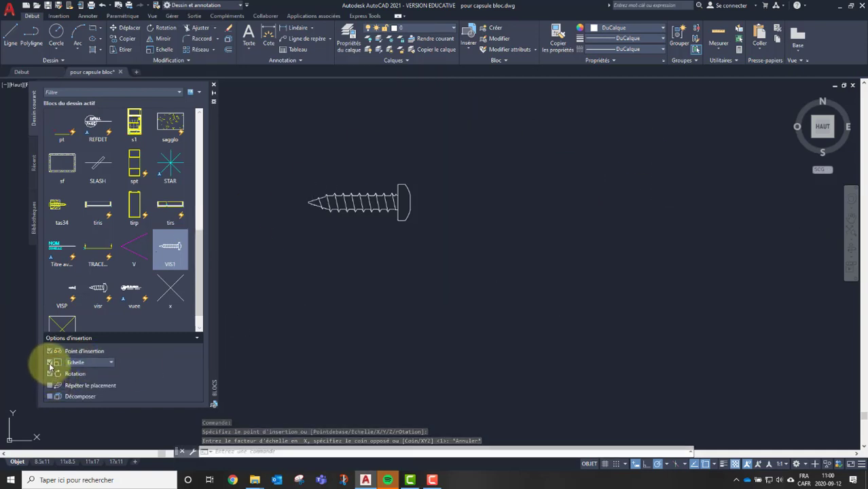
Insert a horizontal VIS1 screw to the lower right of the first, with its rotation angle specified on screen.
left_click(174, 254)
left_click(583, 267)
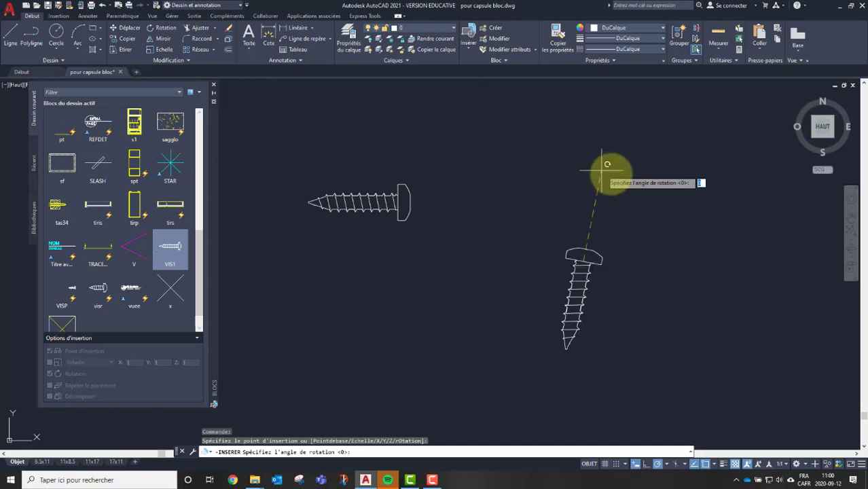
left_click(645, 262)
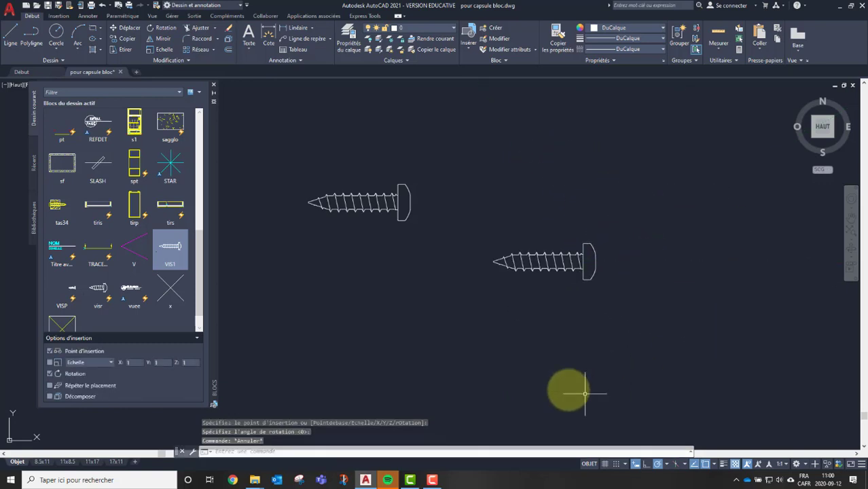
Try to insert VIS1 with the Décomposer option enabled and the rotation angle specified on screen.
left_click(49, 396)
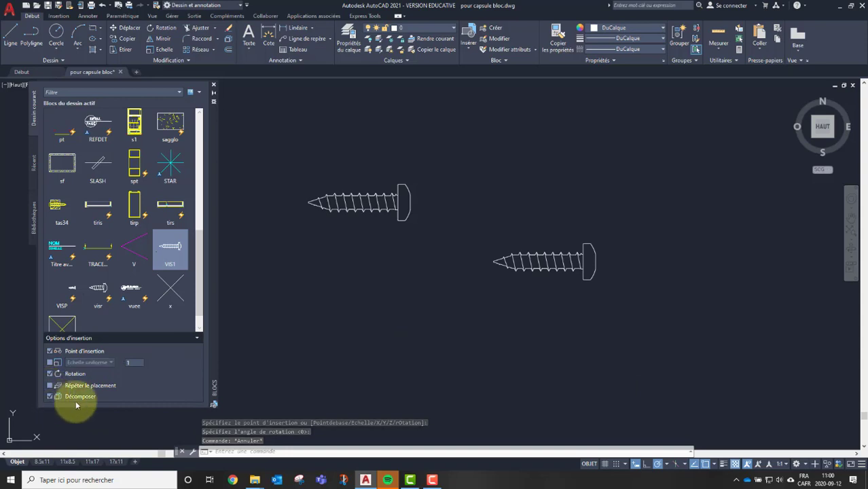
left_click(174, 247)
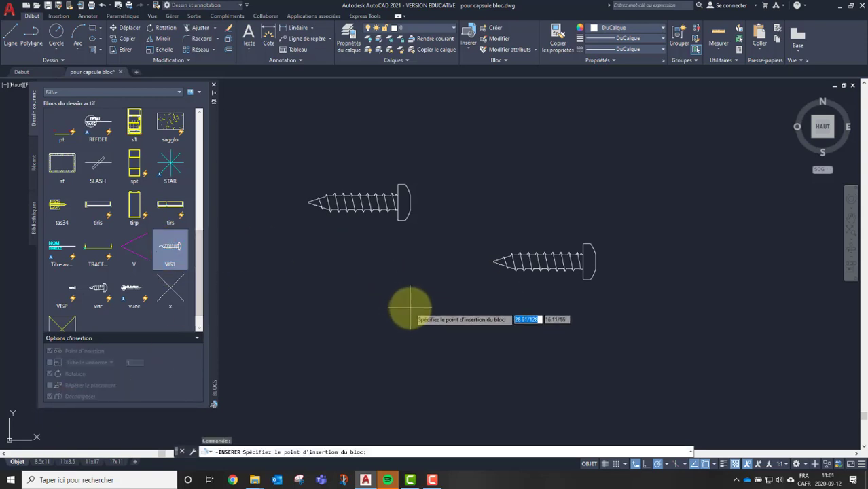
left_click(167, 255)
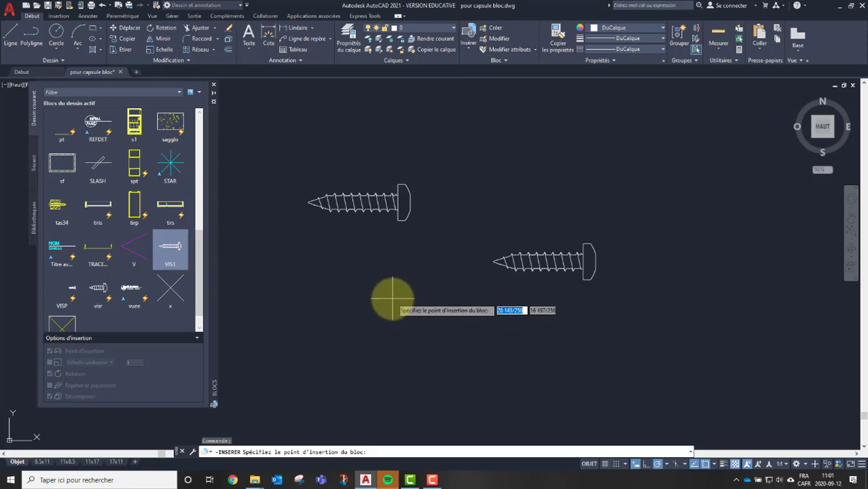
key("Escape")
key("Escape")
key("Escape")
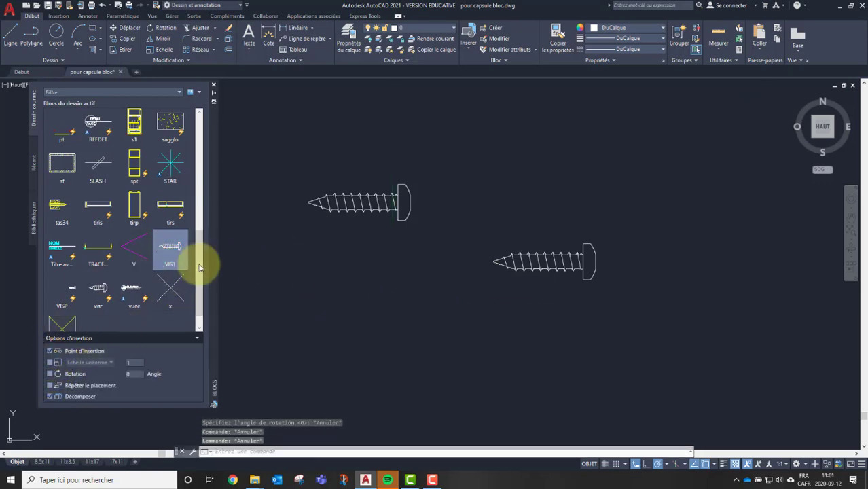
Insert VIS1 as exploded geometry below the first screw, without specifying the rotation on screen.
left_click(186, 250)
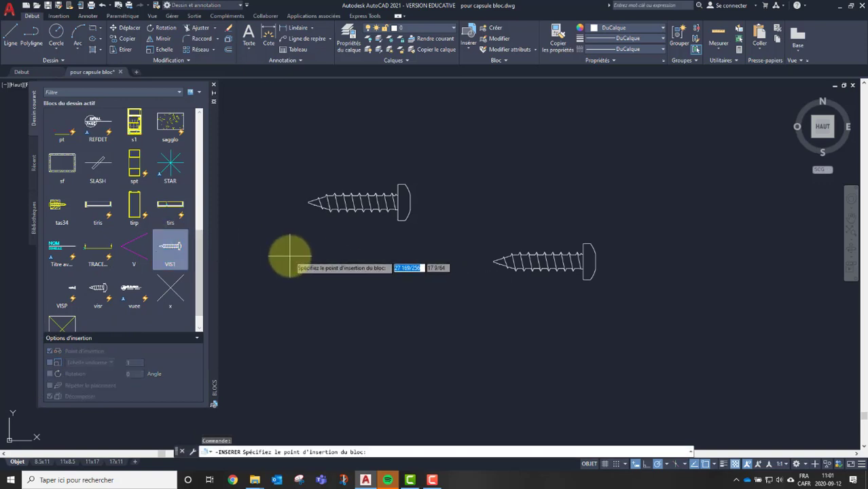
left_click(425, 306)
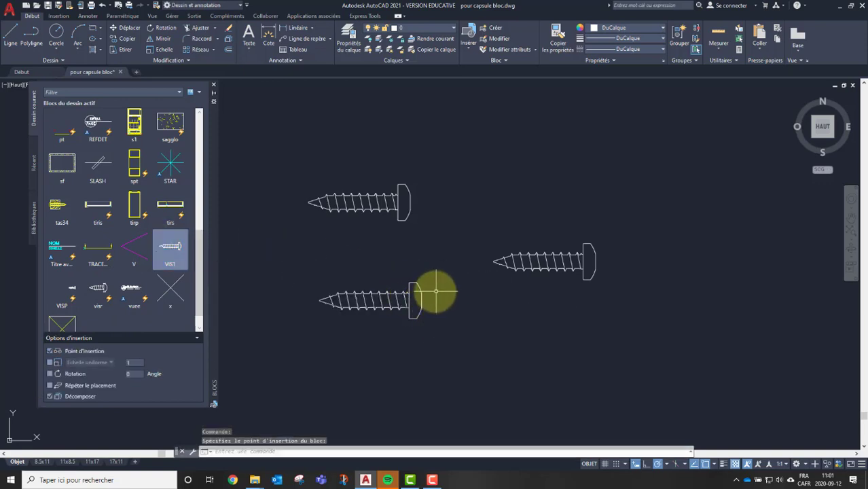
key("Escape")
key("Escape")
key("Escape")
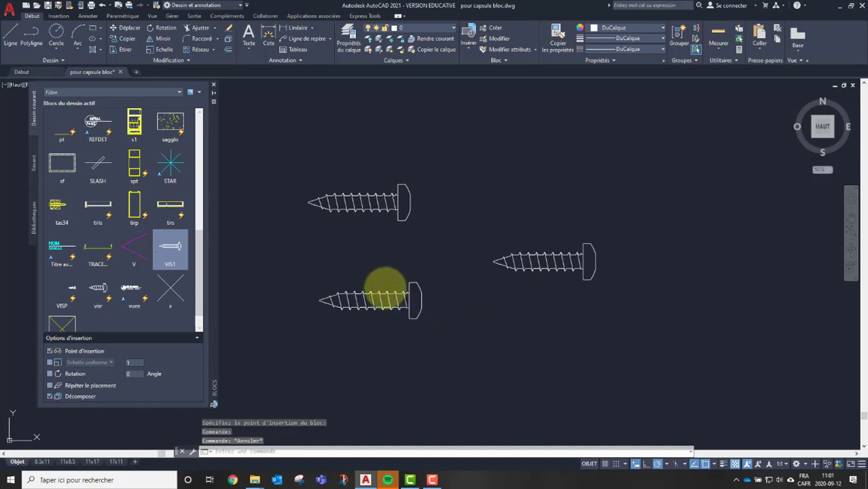
Window-select all the separate objects of the exploded screw and erase them.
scroll(285, 295, "up", 2)
scroll(286, 295, "up", 2)
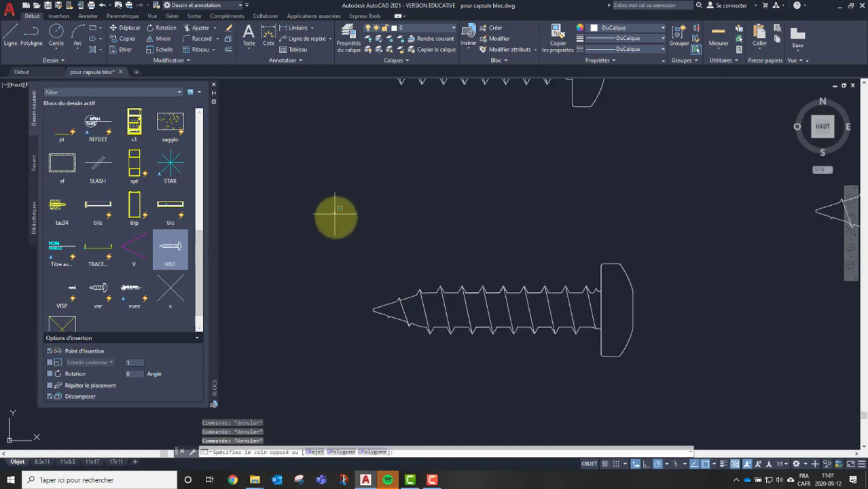
left_click(336, 214)
left_click(649, 377)
scroll(469, 275, "down", 5)
key("Delete")
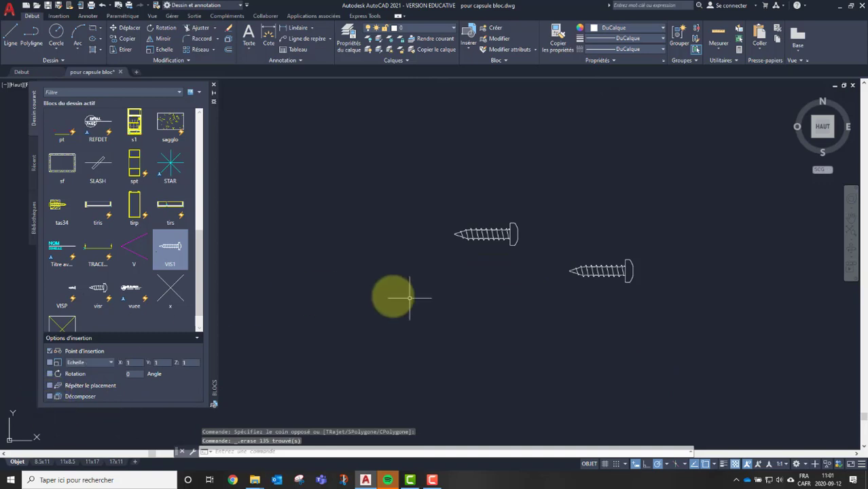
Erase the lower-right VIS1 screw, keeping only the first one.
middle_click_drag(487, 311, 434, 321)
left_click(459, 252)
key("Escape")
key("Escape")
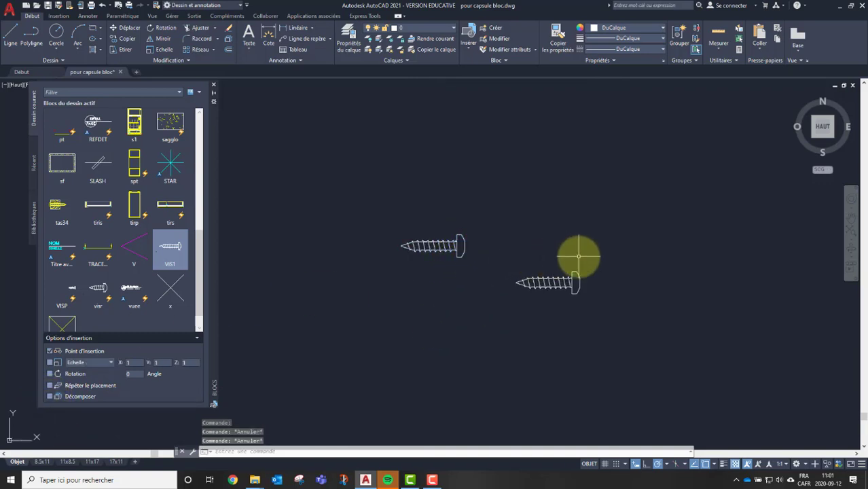
left_click(577, 256)
key("Escape")
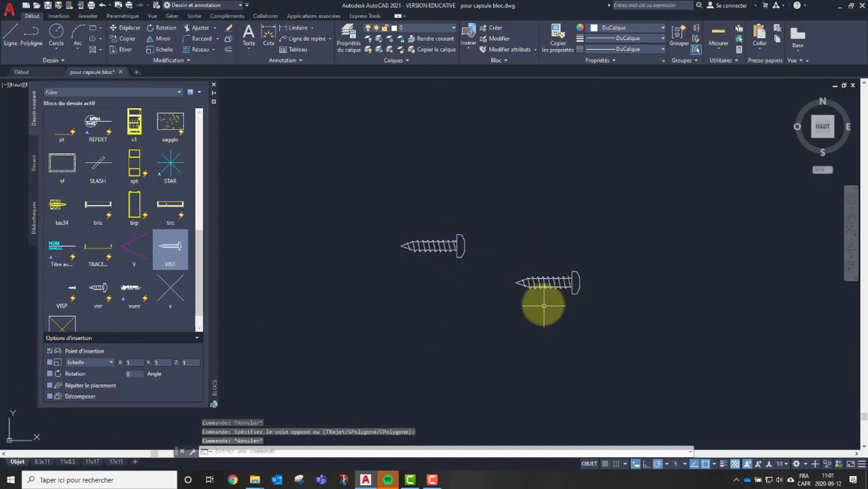
left_click(577, 255)
left_click(547, 304)
key("Delete")
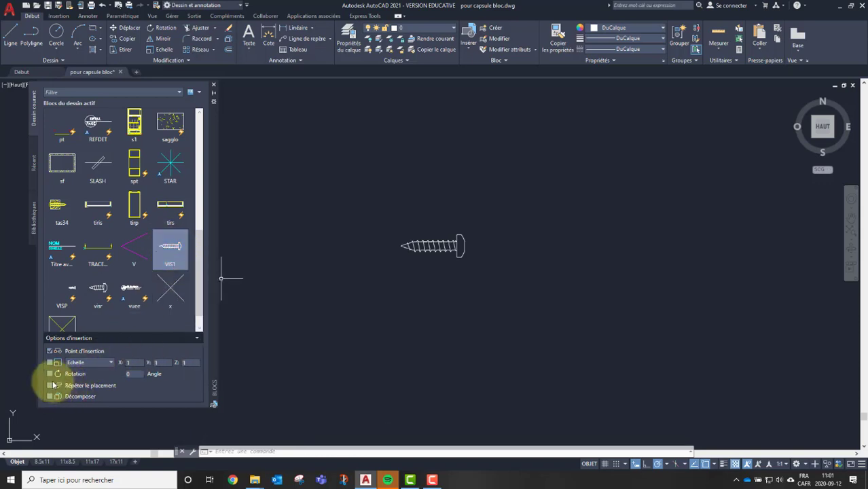
Insert six VIS1 screws at scattered points to the right of the first, with repeated placement enabled.
left_click(170, 248)
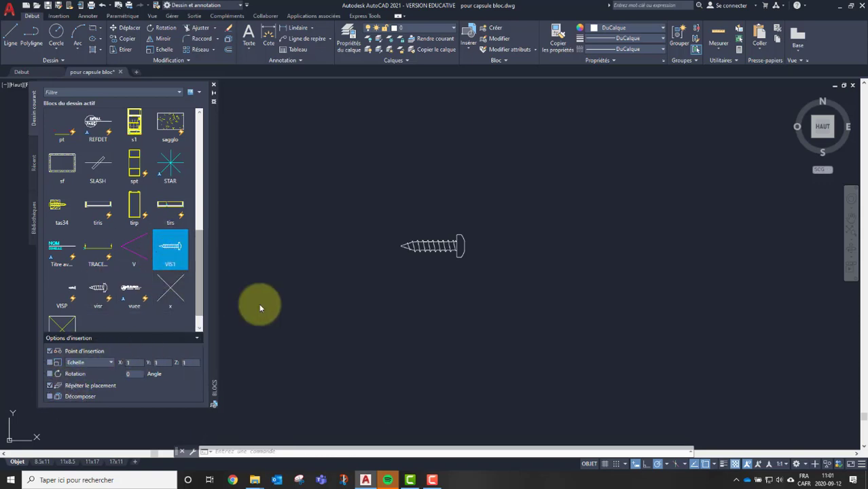
left_click(530, 192)
left_click(530, 260)
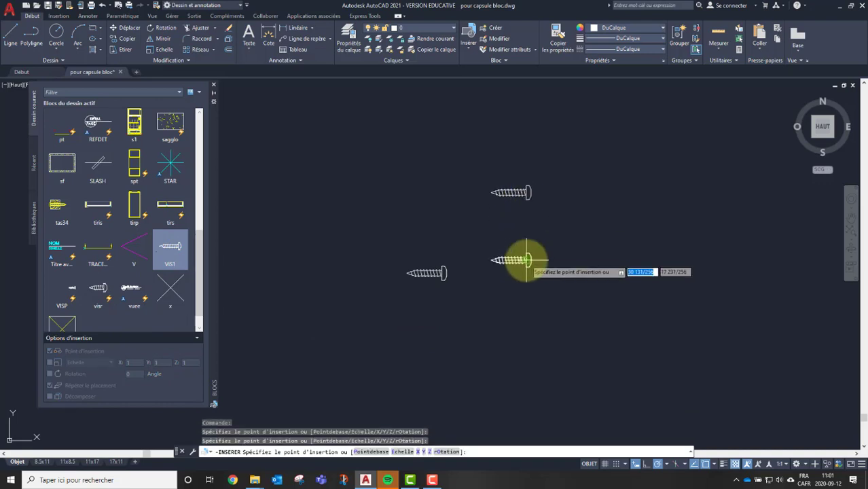
left_click(530, 346)
left_click(594, 301)
left_click(608, 215)
left_click(658, 140)
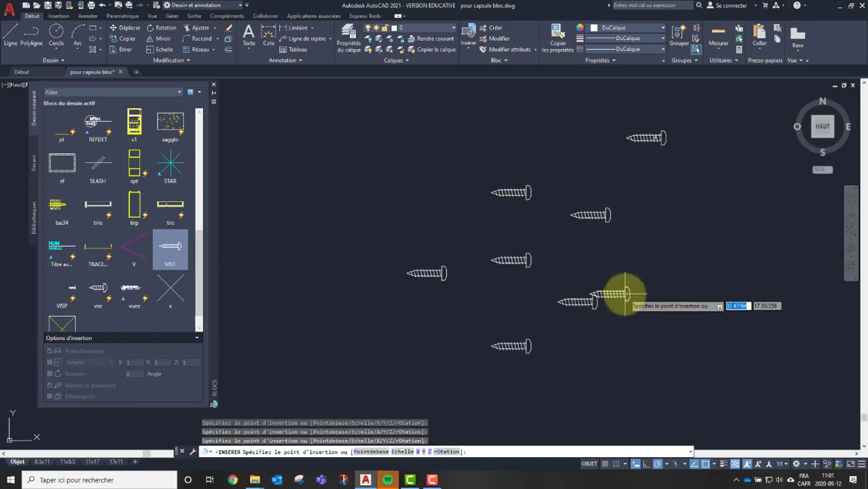
key("Escape")
Open the VIS1 block definition in the block editor from the leftmost screw.
scroll(459, 290, "up", 2)
scroll(433, 264, "up", 2)
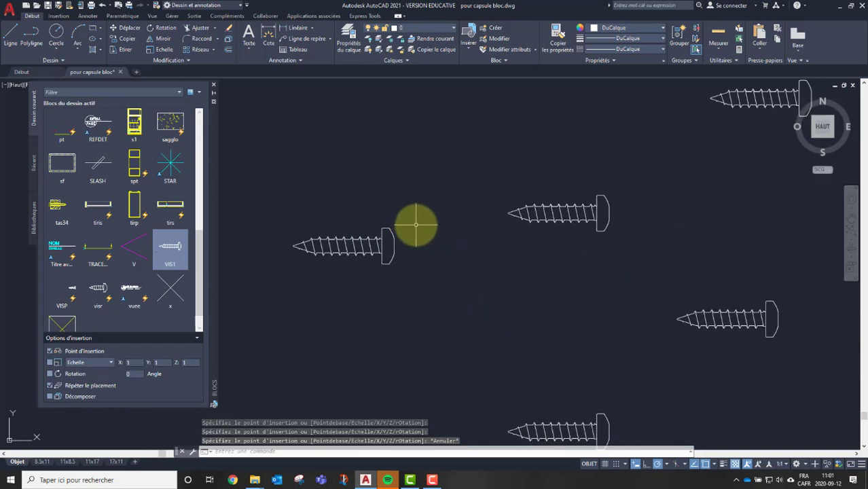
double_click(381, 240)
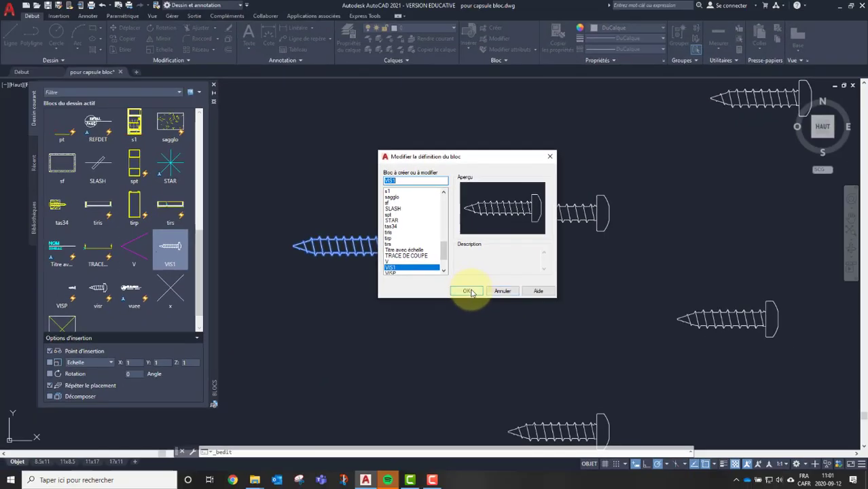
left_click(469, 290)
scroll(615, 241, "down", 2)
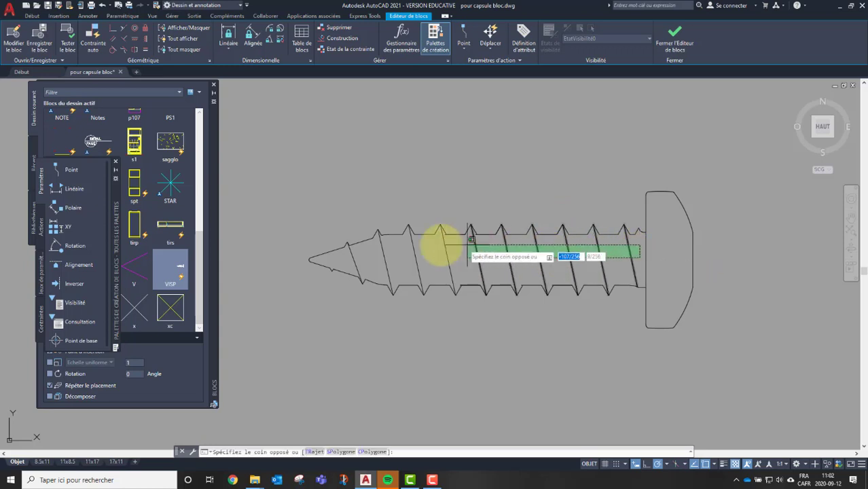
Assign all the slanted thread lines of the screw in the block editor to the Pâle layer.
left_click(362, 268)
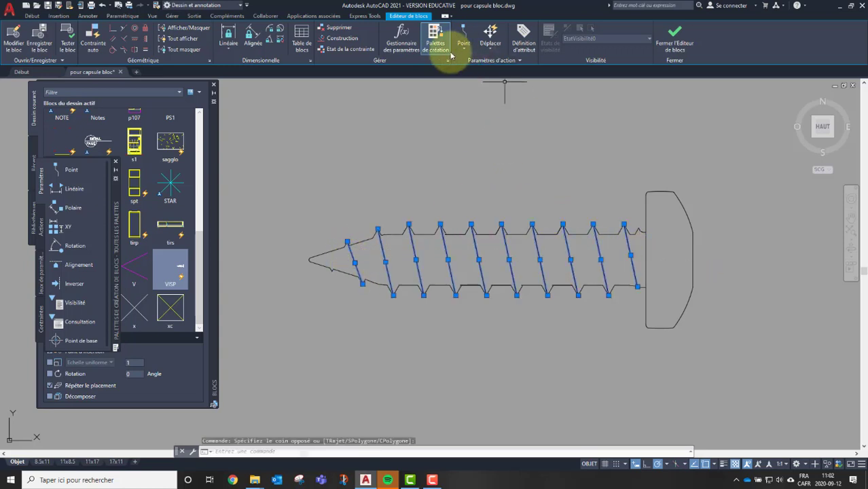
left_click(30, 15)
left_click(406, 16)
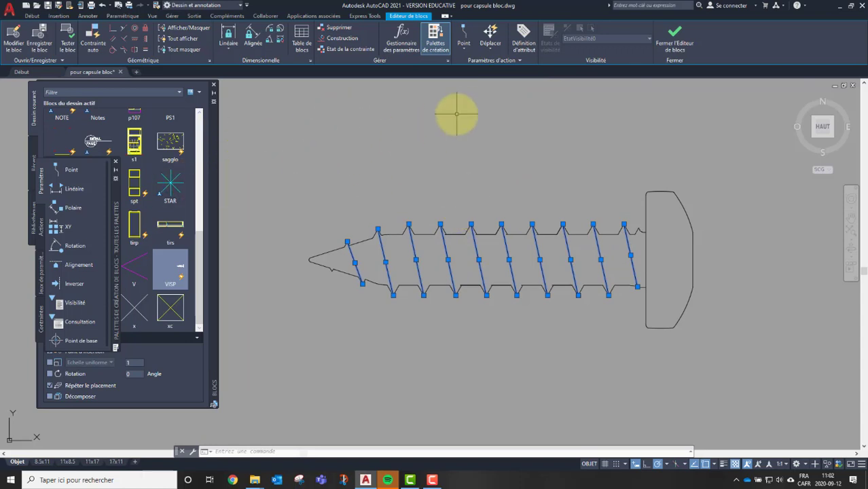
left_click_drag(119, 215, 325, 181)
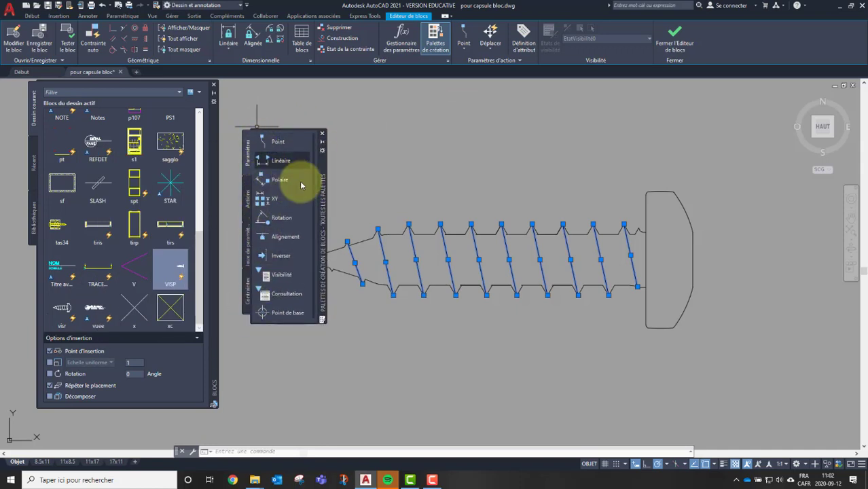
left_click_drag(322, 182, 148, 160)
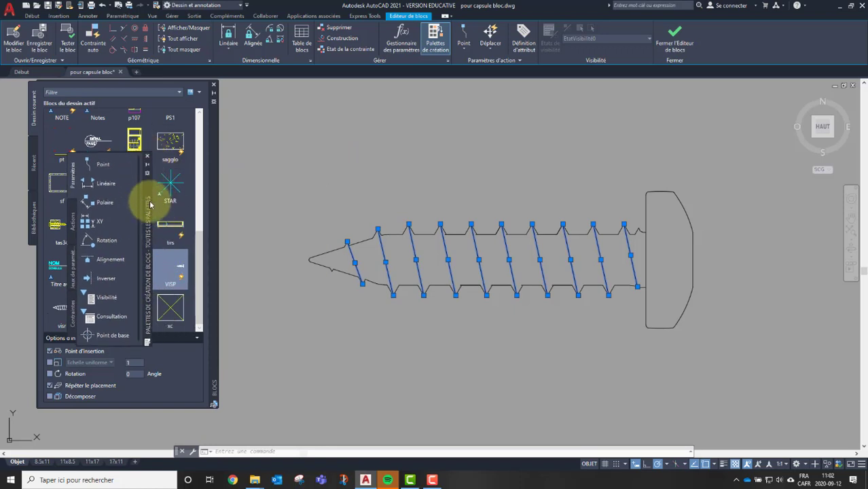
left_click_drag(150, 204, 119, 252)
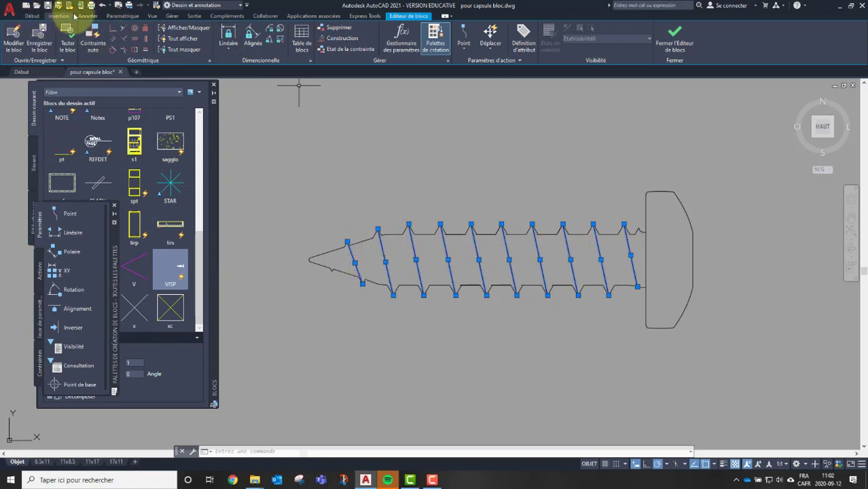
left_click(37, 15)
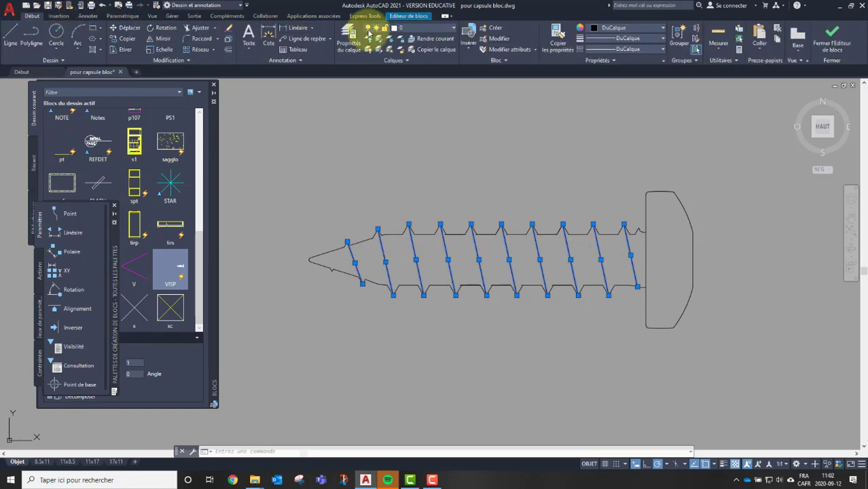
left_click(435, 27)
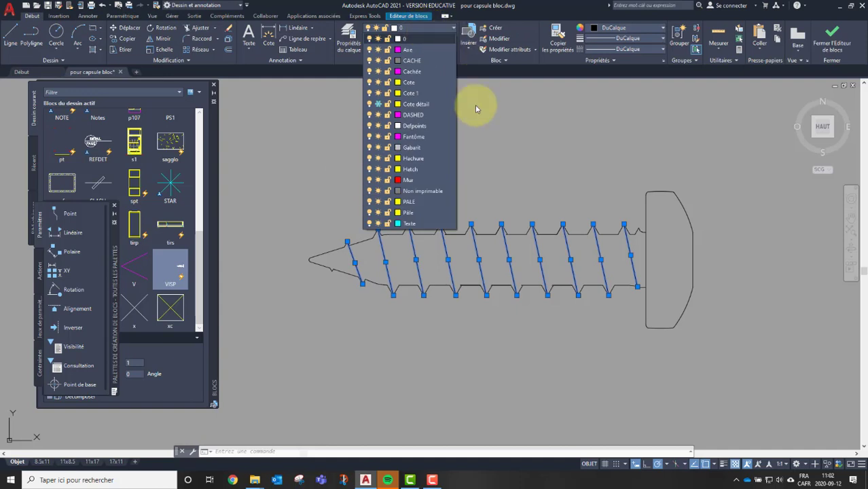
left_click(413, 214)
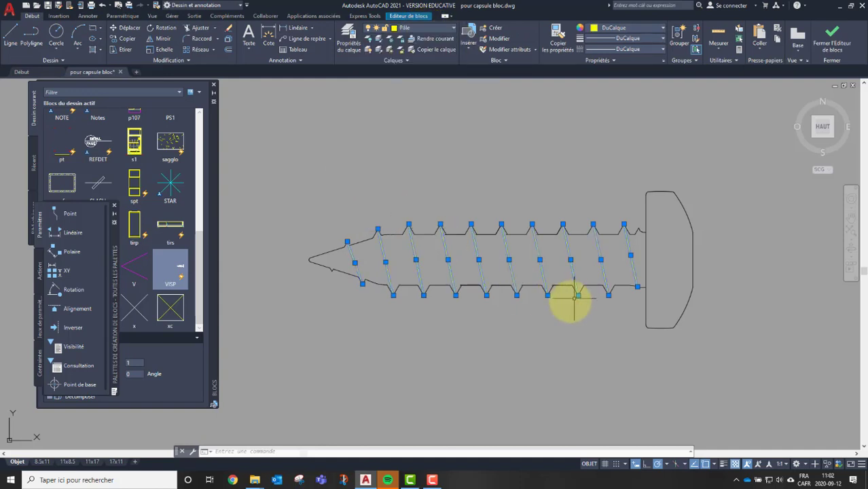
left_click(615, 283)
key("Escape")
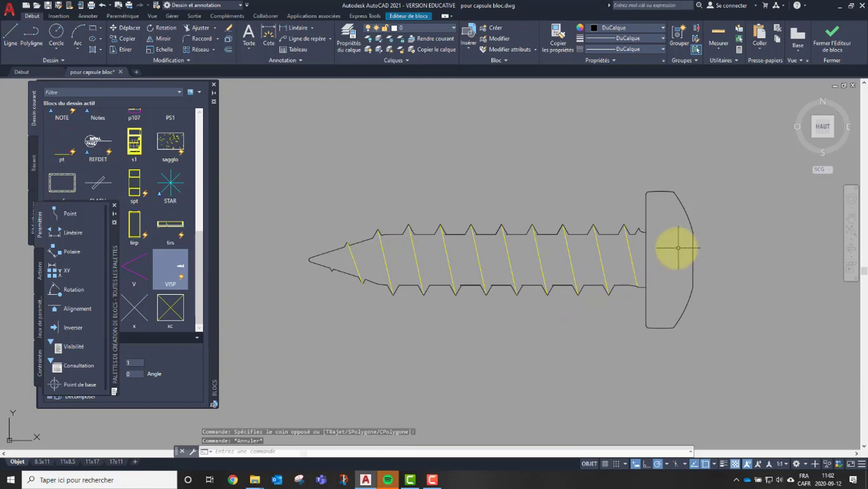
Close the block editor, saving the modifications in VIS1, and inspect the inserted screws in the drawing.
middle_click_drag(674, 246, 659, 258)
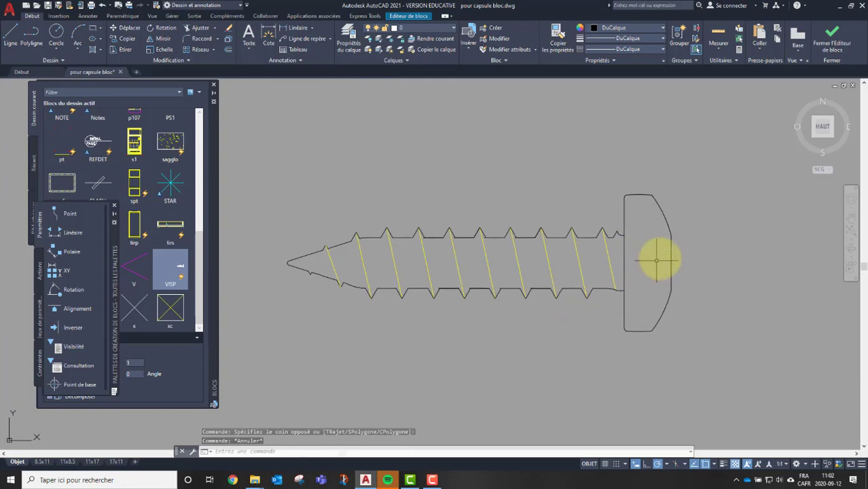
left_click(832, 37)
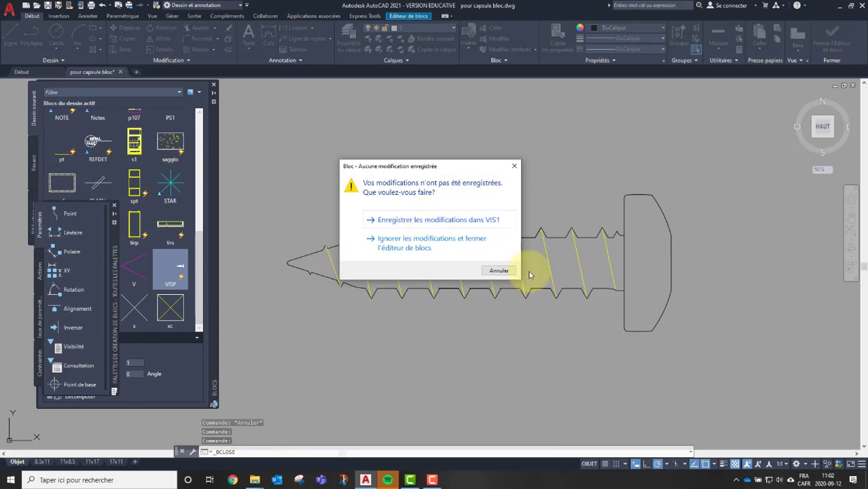
left_click(499, 271)
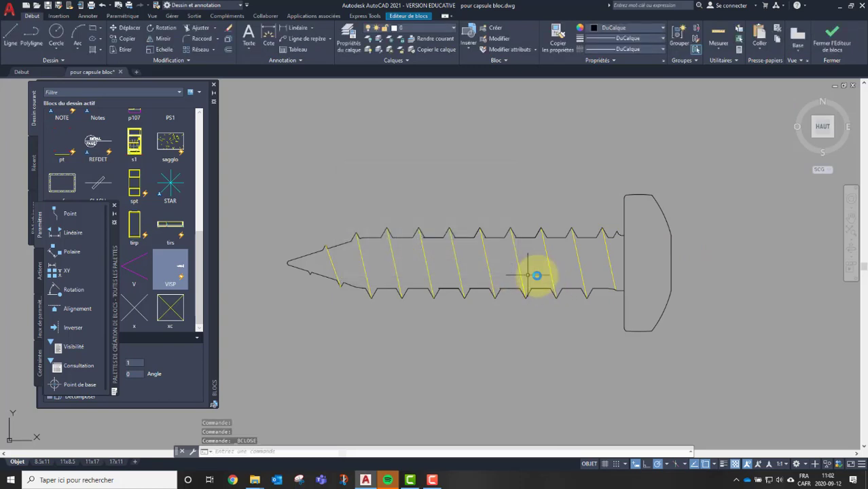
right_click(447, 150)
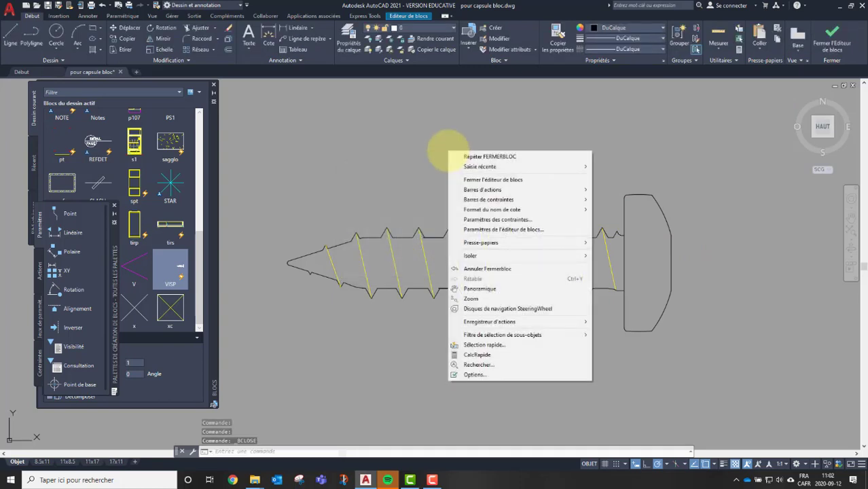
left_click(493, 180)
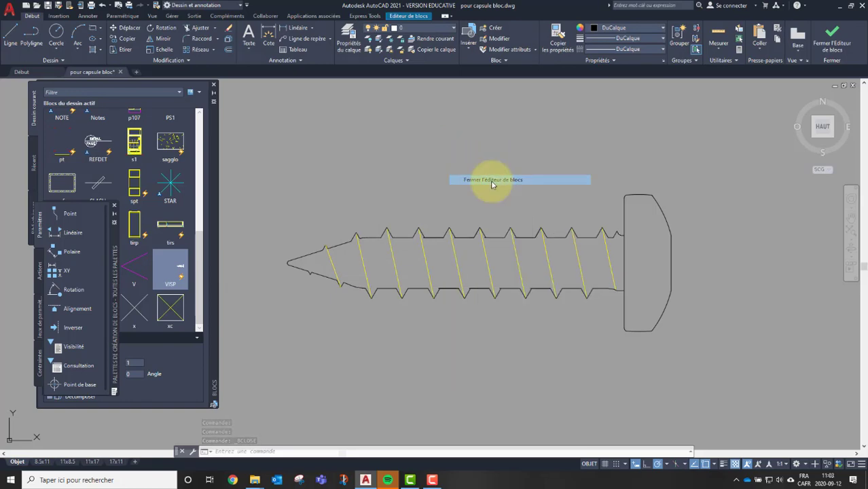
left_click(404, 223)
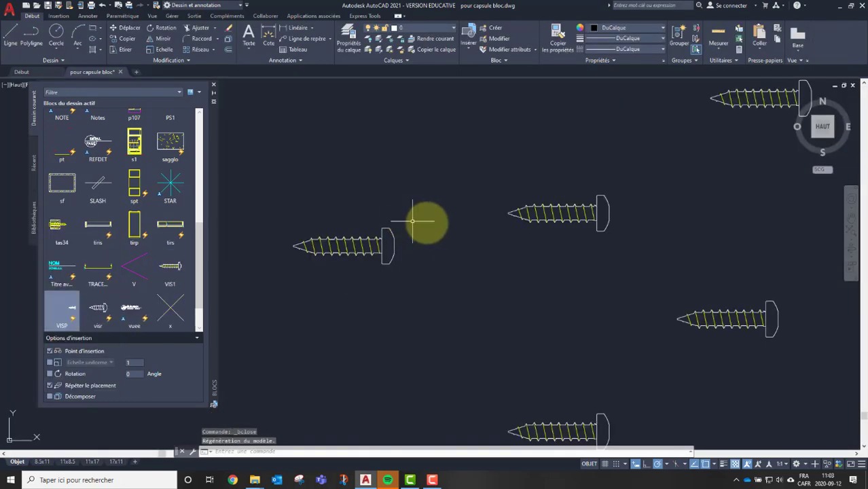
scroll(426, 222, "down", 4)
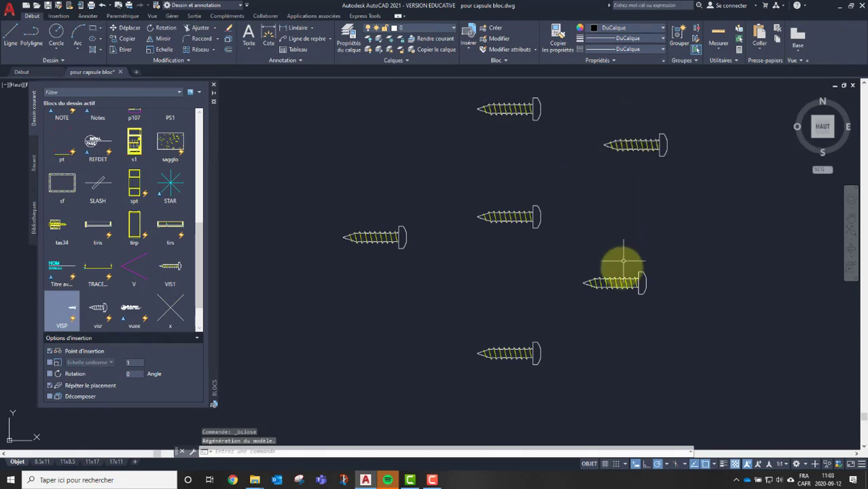
scroll(510, 356, "up", 8)
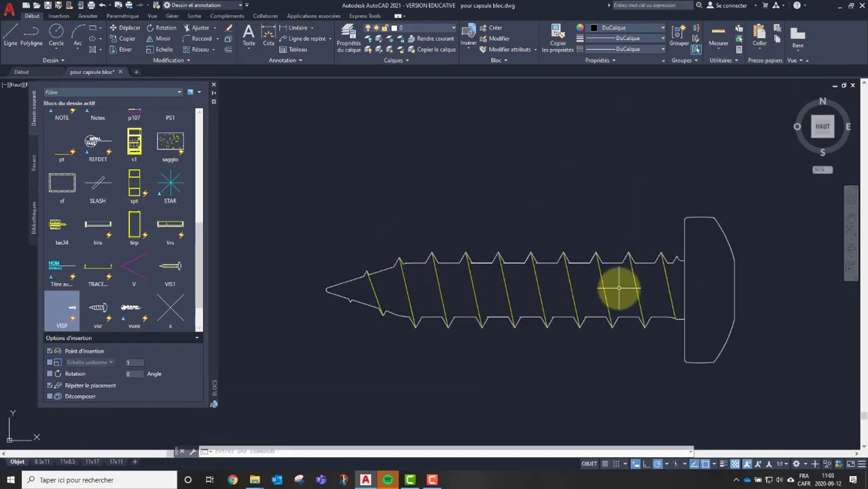
scroll(618, 288, "down", 6)
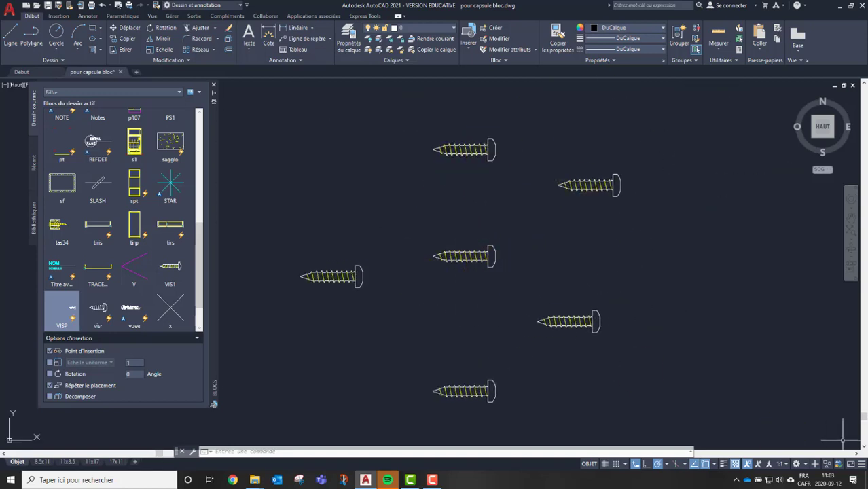
Explode the leftmost VIS1 screw into separate objects.
key("F10")
left_click(557, 287)
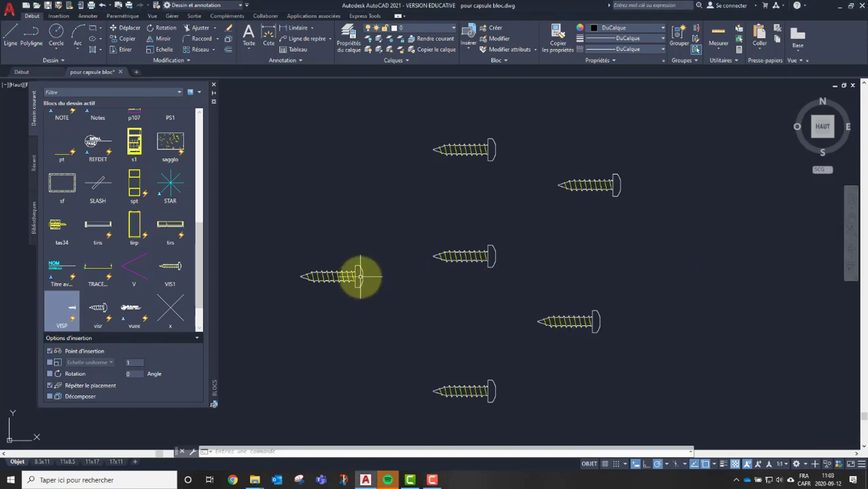
scroll(294, 281, "up", 3)
left_click(421, 253)
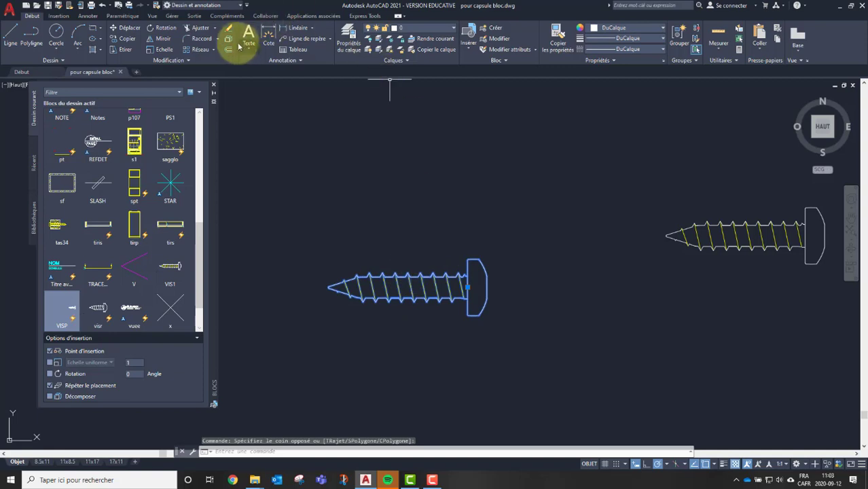
left_click(231, 45)
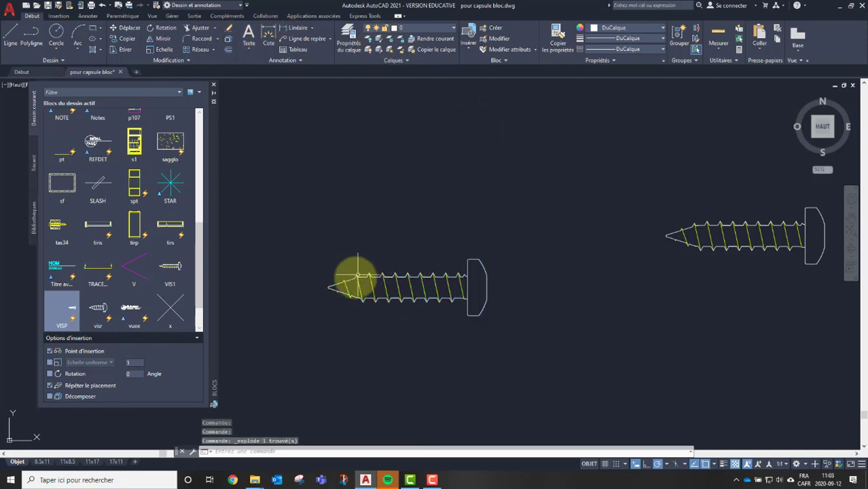
Assign the five slanted thread lines nearest the head of the exploded screw to layer 0.
scroll(354, 275, "up", 2)
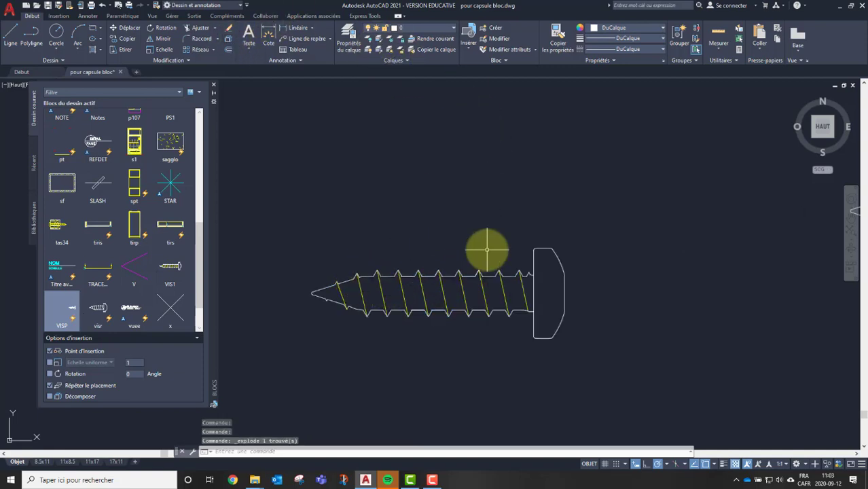
scroll(522, 295, "up", 2)
left_click(514, 279)
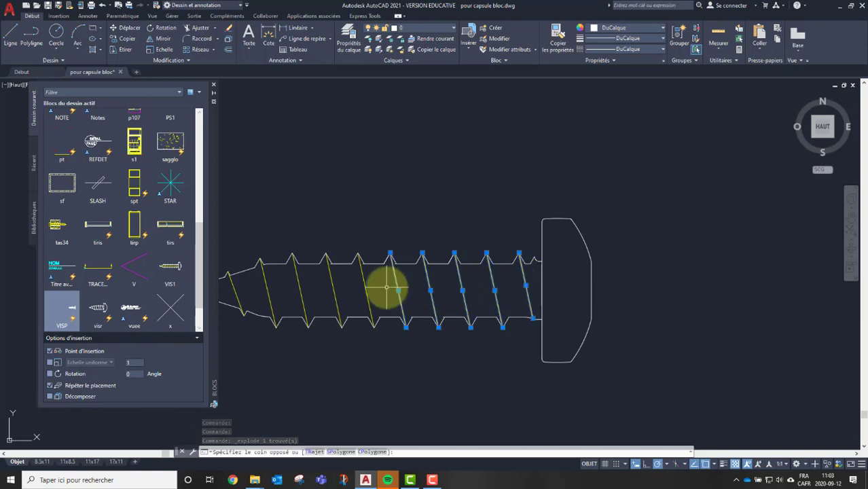
left_click(386, 288)
left_click(418, 27)
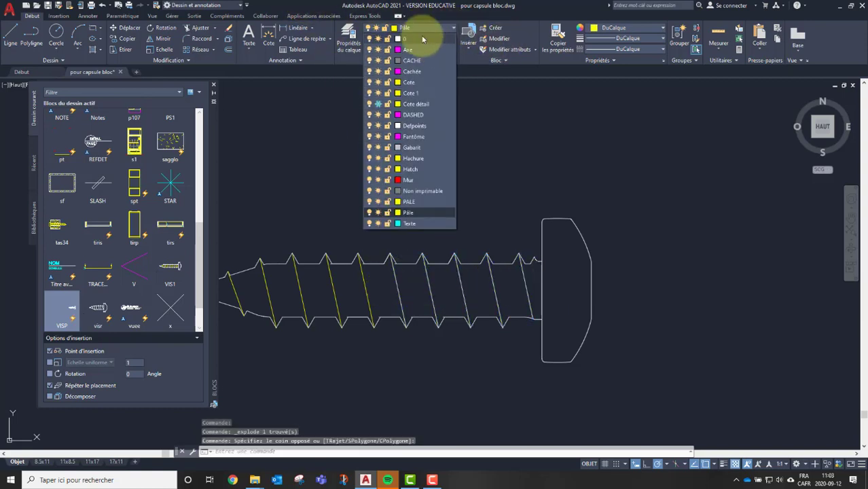
left_click(422, 38)
key("Escape")
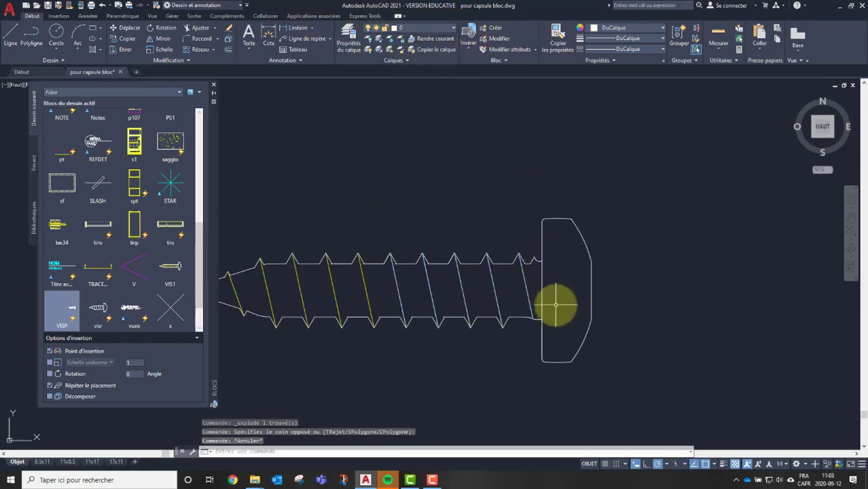
Assign the five slanted thread lines nearest the tip of the exploded screw to the Texte layer.
middle_click_drag(416, 304, 500, 303)
left_click(465, 285)
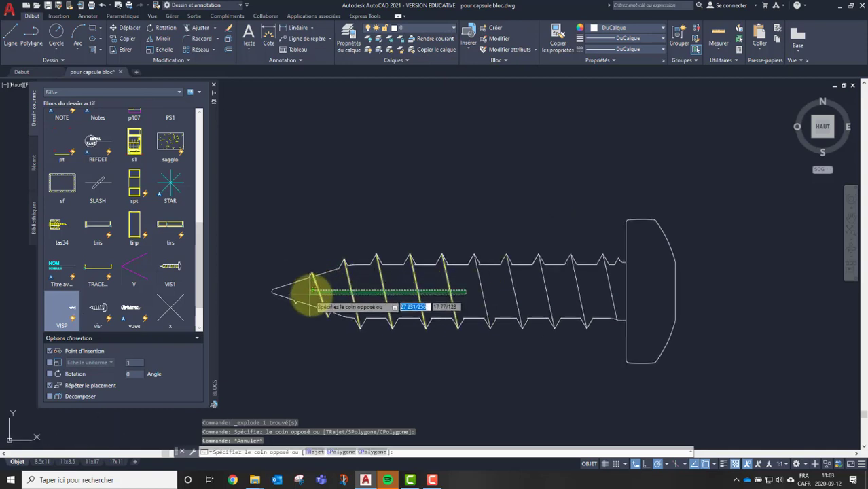
left_click(310, 293)
left_click(434, 28)
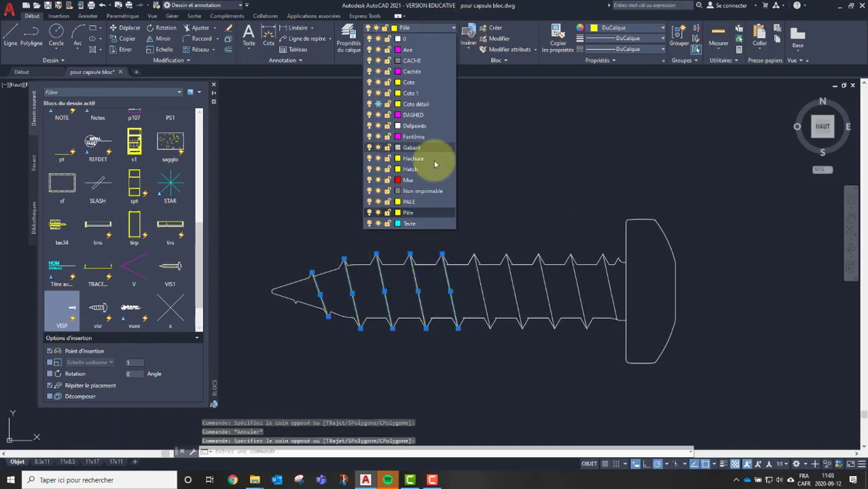
left_click(410, 223)
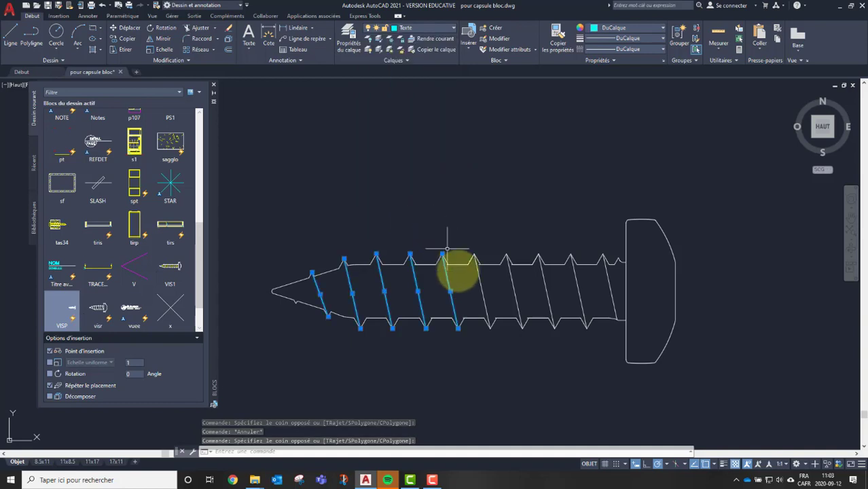
key("Escape")
scroll(446, 322, "down", 2)
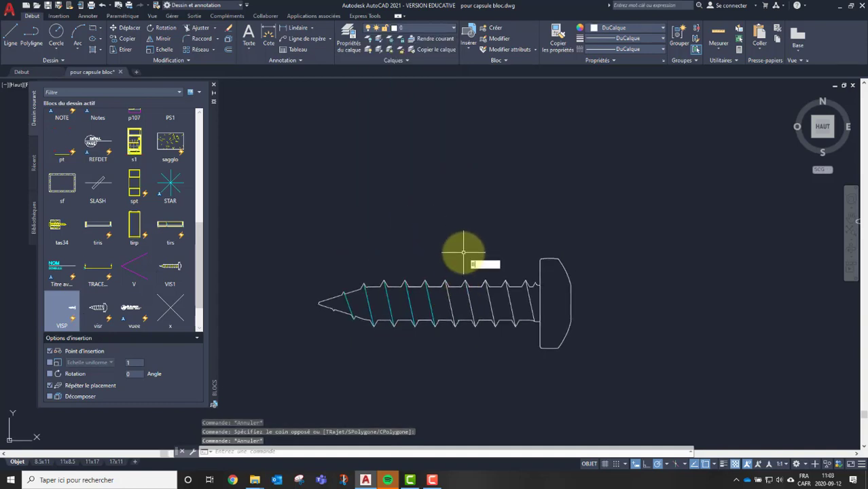
Redefine the VIS1 block from all objects of the exploded screw, with the base point at the middle of the head's inner edge.
key("Return")
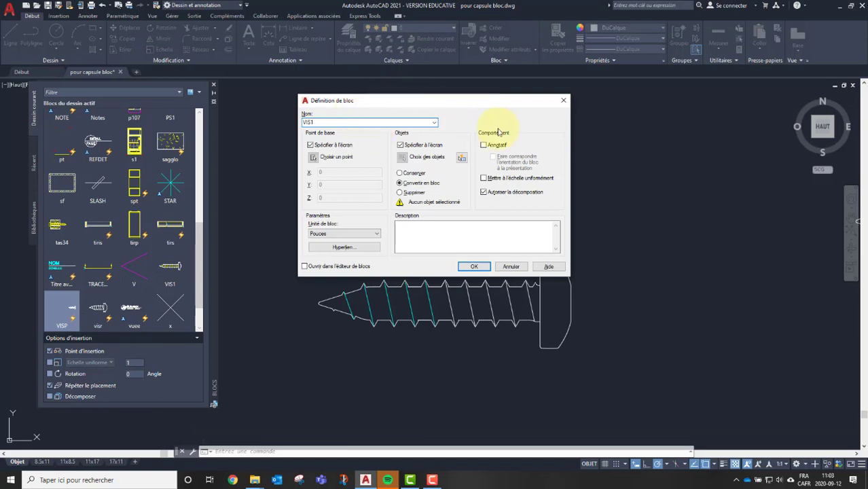
left_click(474, 267)
left_click(419, 231)
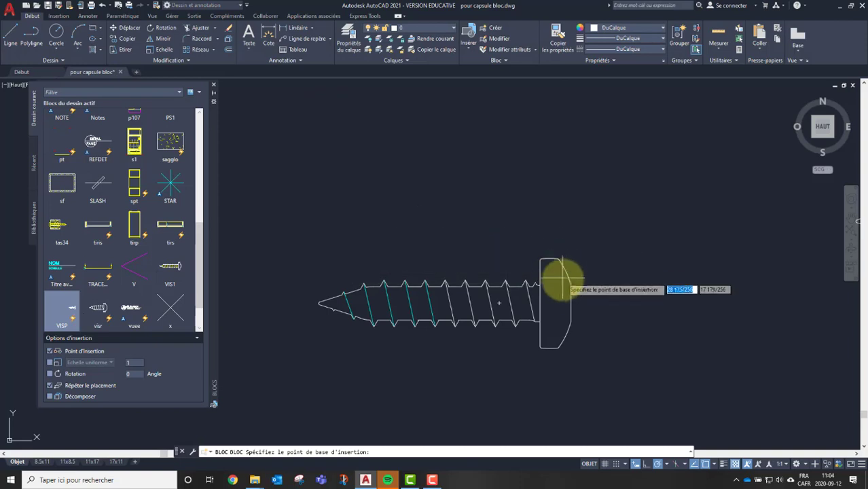
left_click(542, 301)
scroll(486, 304, "down", 5)
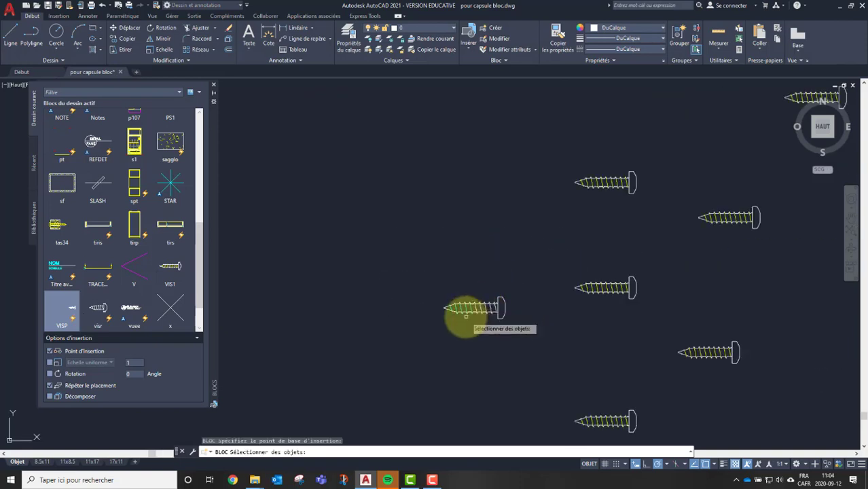
left_click(423, 284)
left_click(546, 333)
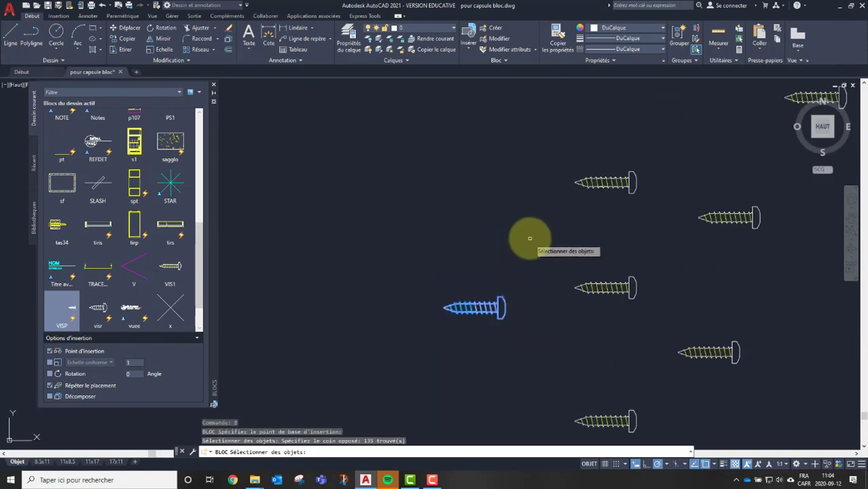
key("Return")
scroll(669, 254, "up", 2)
middle_click_drag(668, 254, 505, 208)
scroll(505, 209, "down", 2)
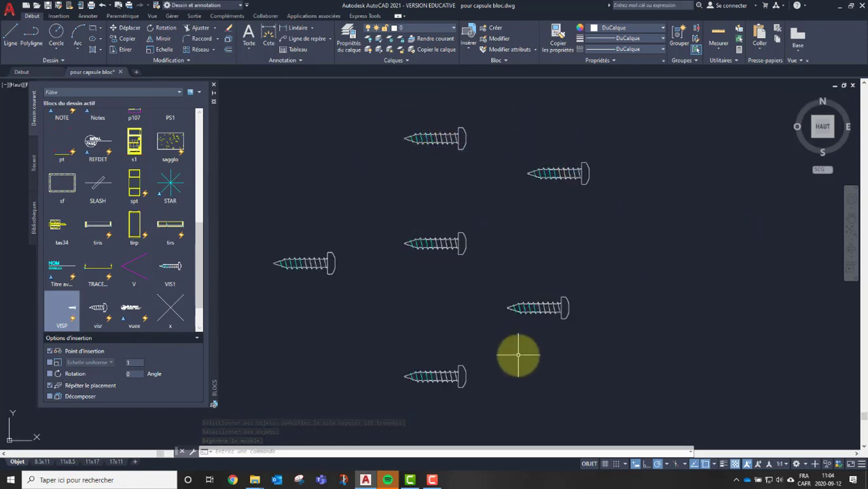
Open the redefined VIS1 block in the block editor from the leftmost screw, and close the editor without changes.
double_click(326, 270)
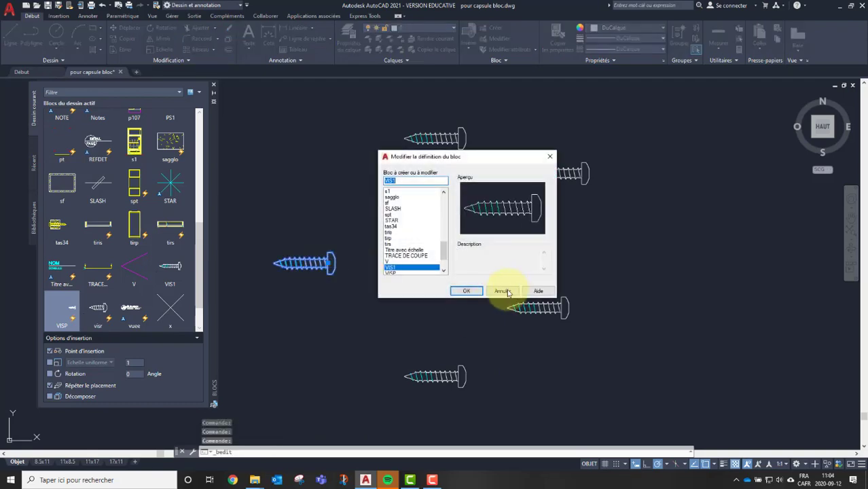
left_click(466, 292)
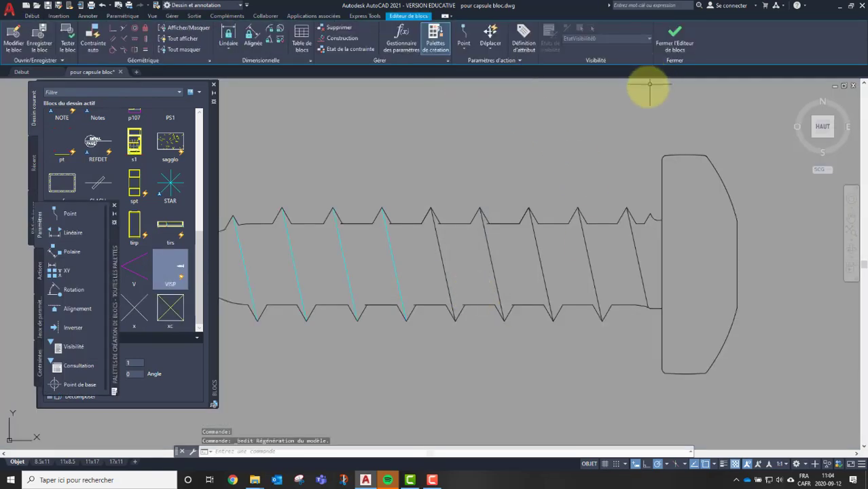
left_click(675, 34)
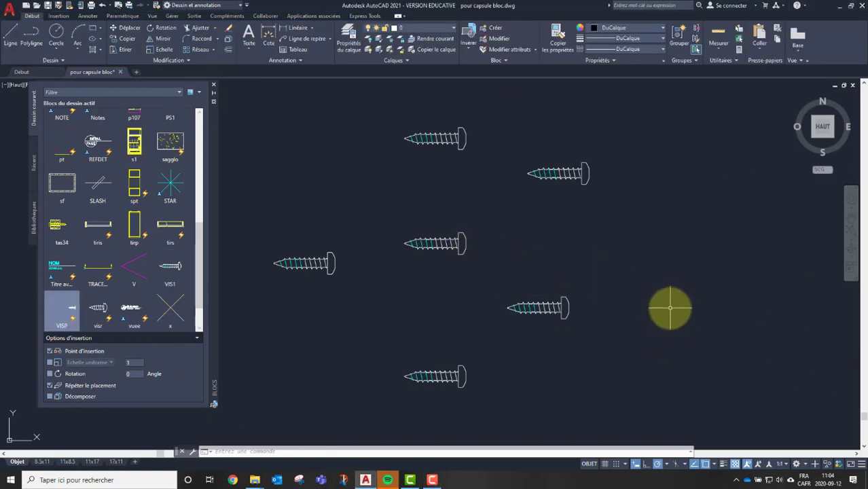
middle_click_drag(640, 256, 634, 259)
middle_click_drag(564, 240, 604, 242)
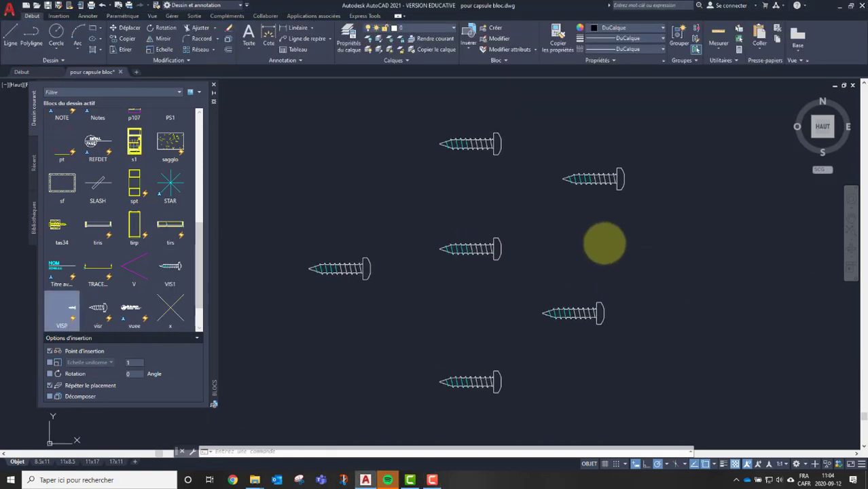